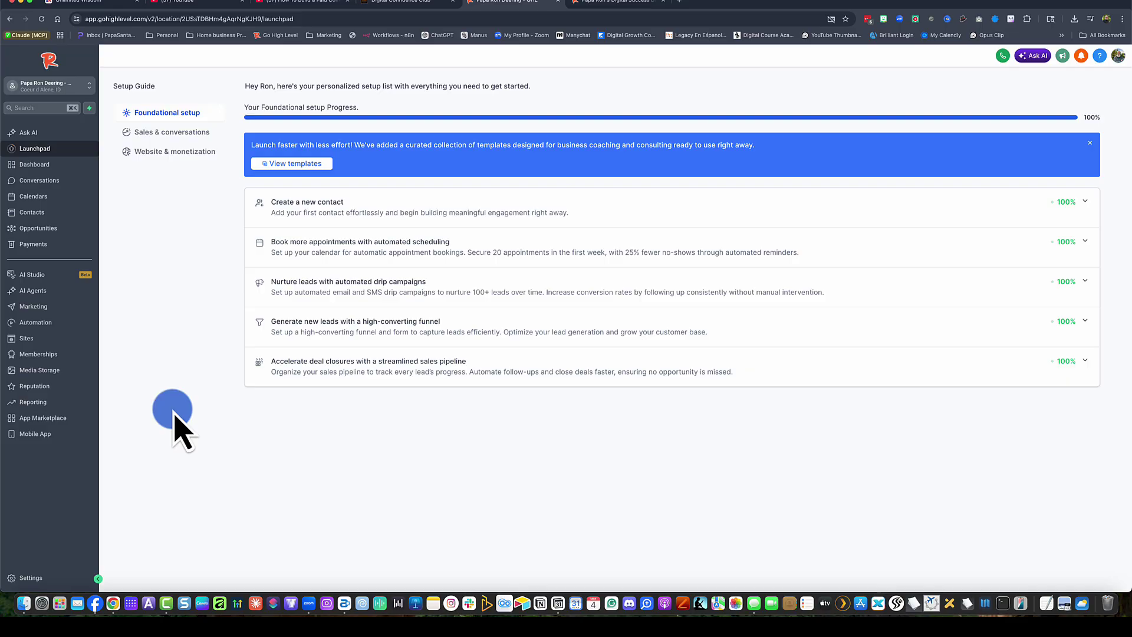
Step: Switch to the agency view and back to the GHL sub-account
{"action": "left_click", "coordinate": [50, 86]}
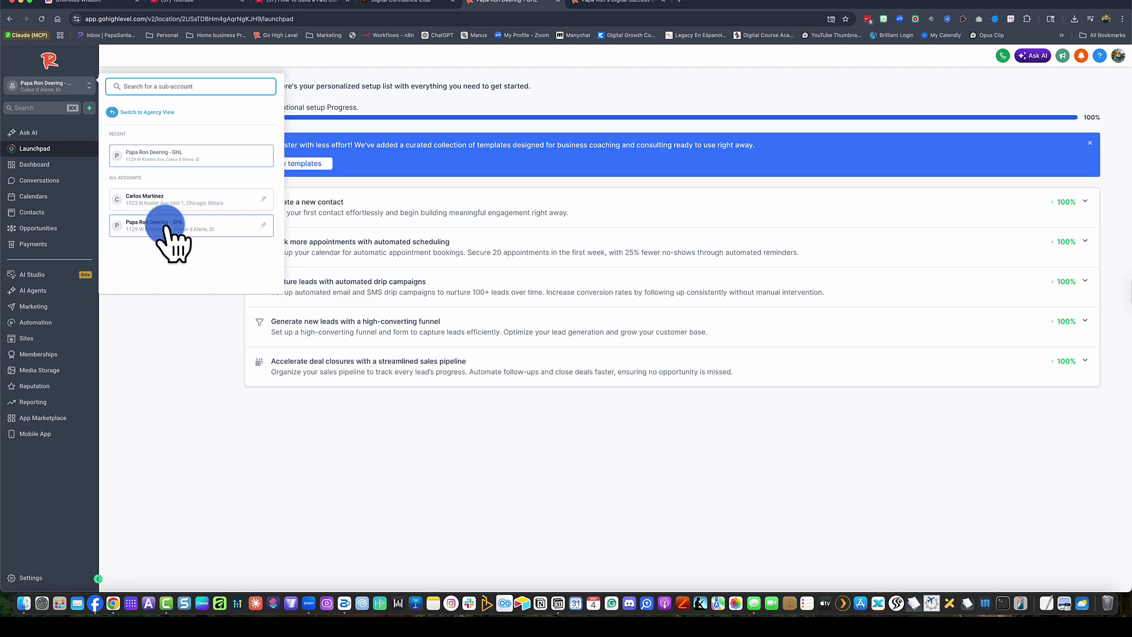
{"action": "key", "text": "Escape"}
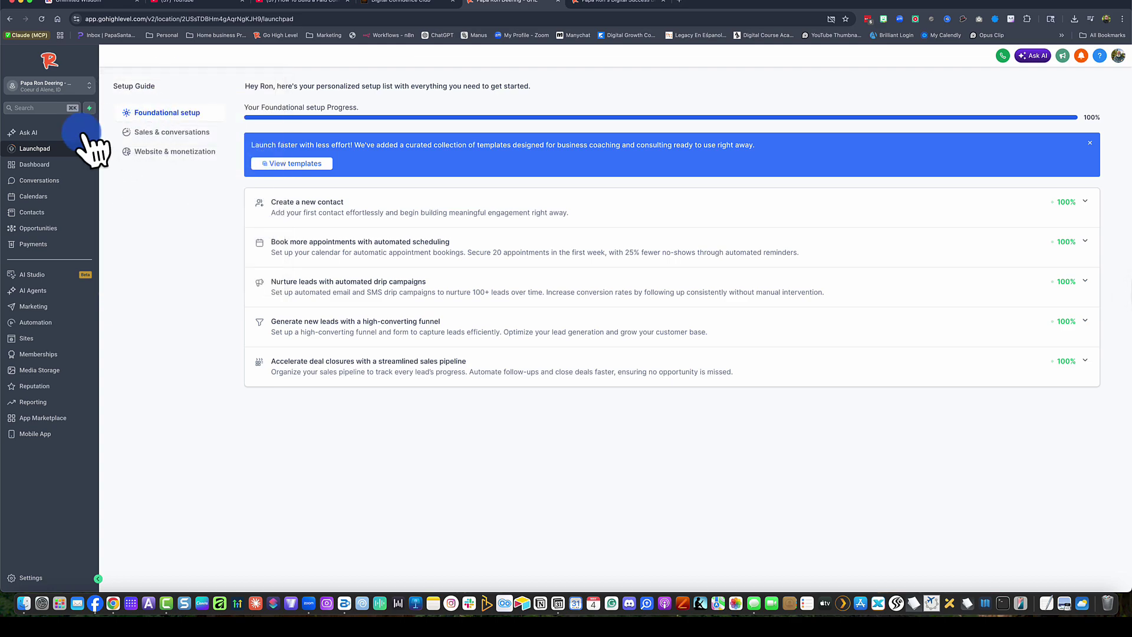
{"action": "left_click", "coordinate": [83, 133]}
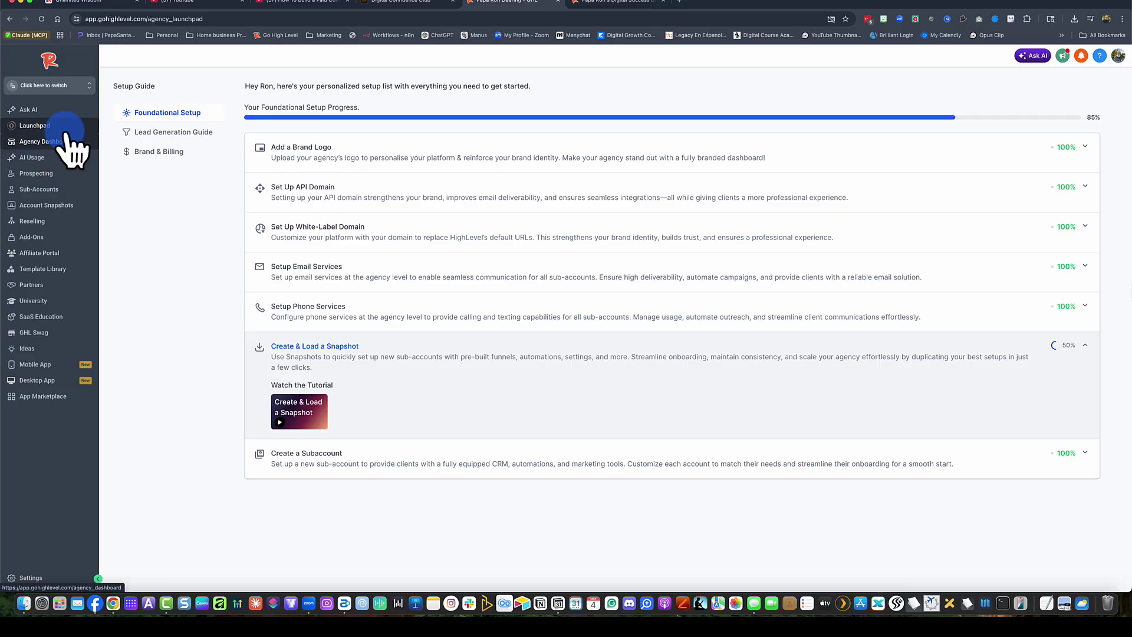
{"action": "left_click", "coordinate": [65, 87]}
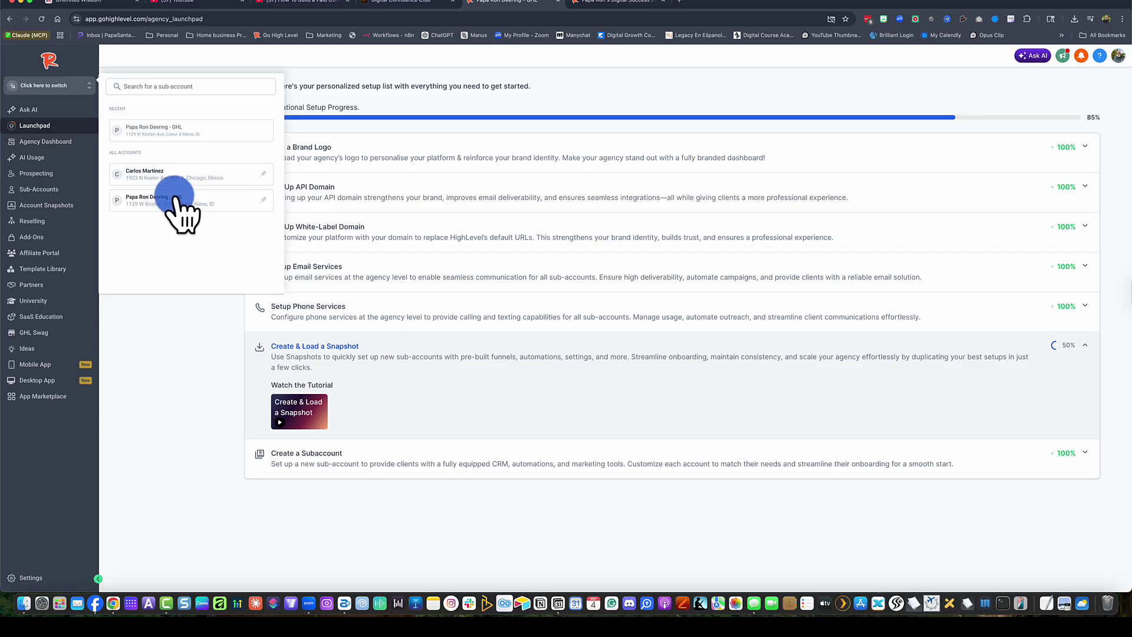
{"action": "left_click", "coordinate": [180, 200]}
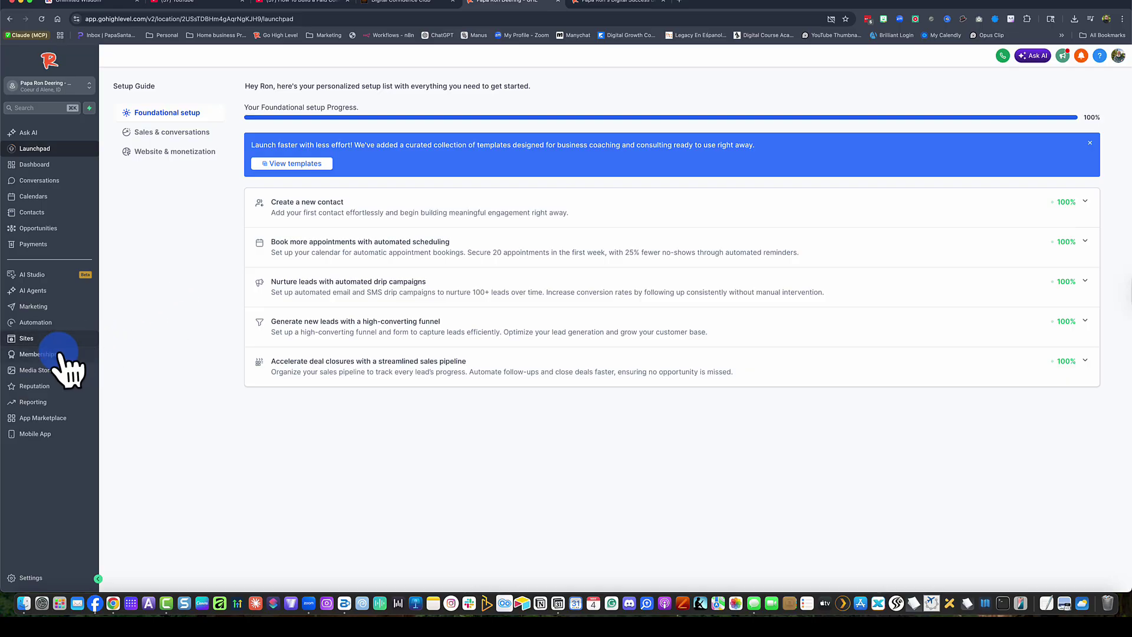
Step: Open the marketing Social Planner and examine the full list of connected social accounts
{"action": "left_click", "coordinate": [42, 307]}
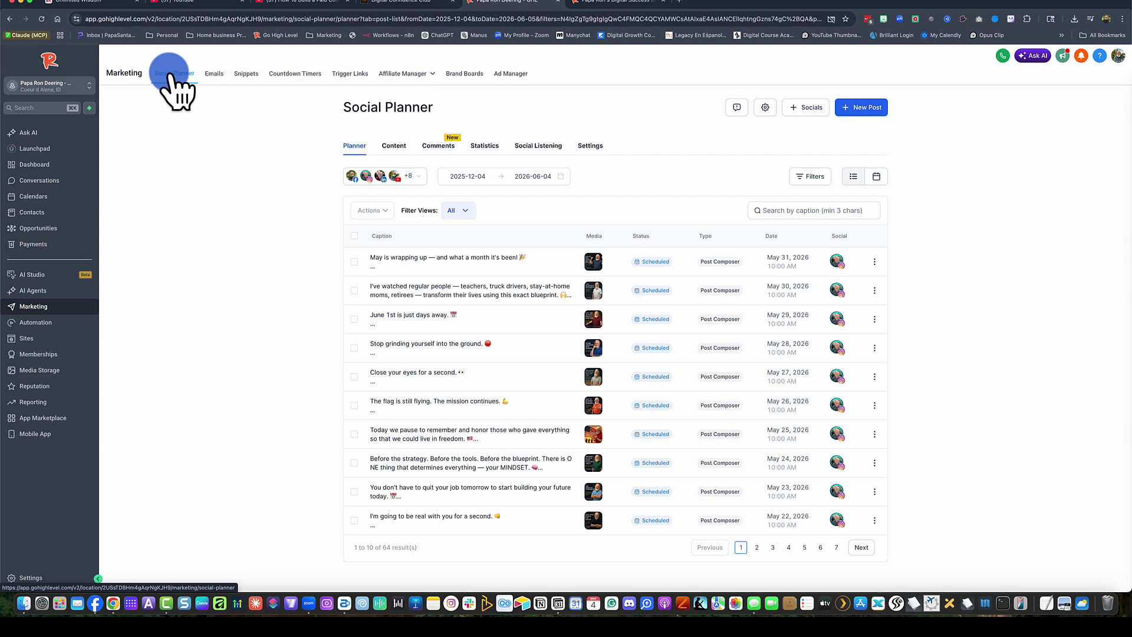
{"action": "left_click", "coordinate": [416, 176]}
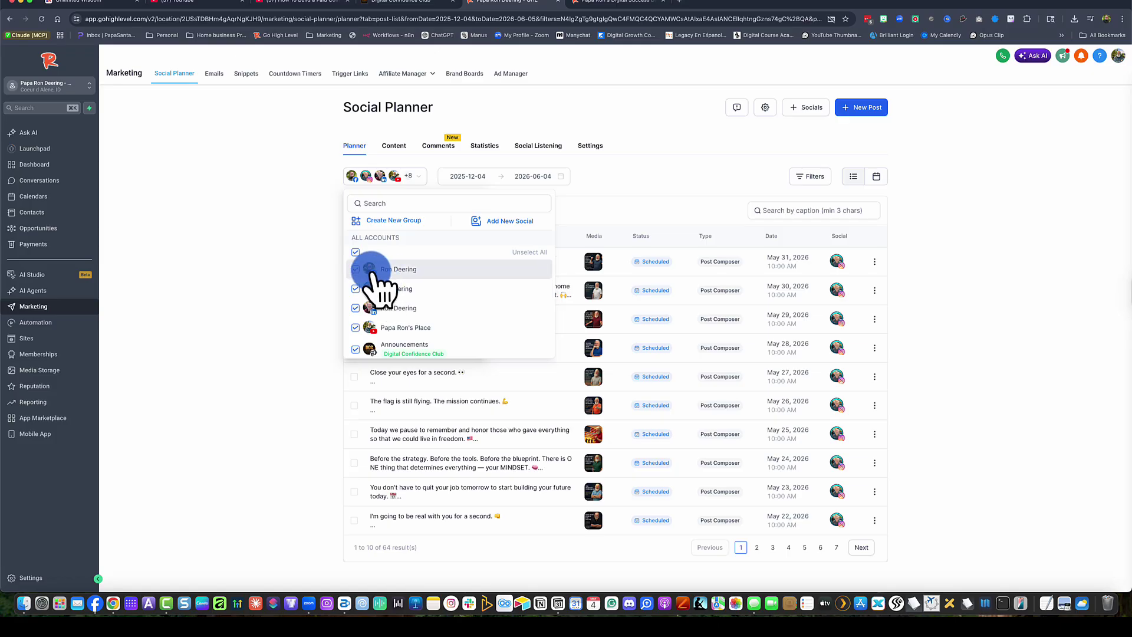
{"action": "scroll", "coordinate": [389, 327], "scroll_direction": "down", "scroll_amount": 3}
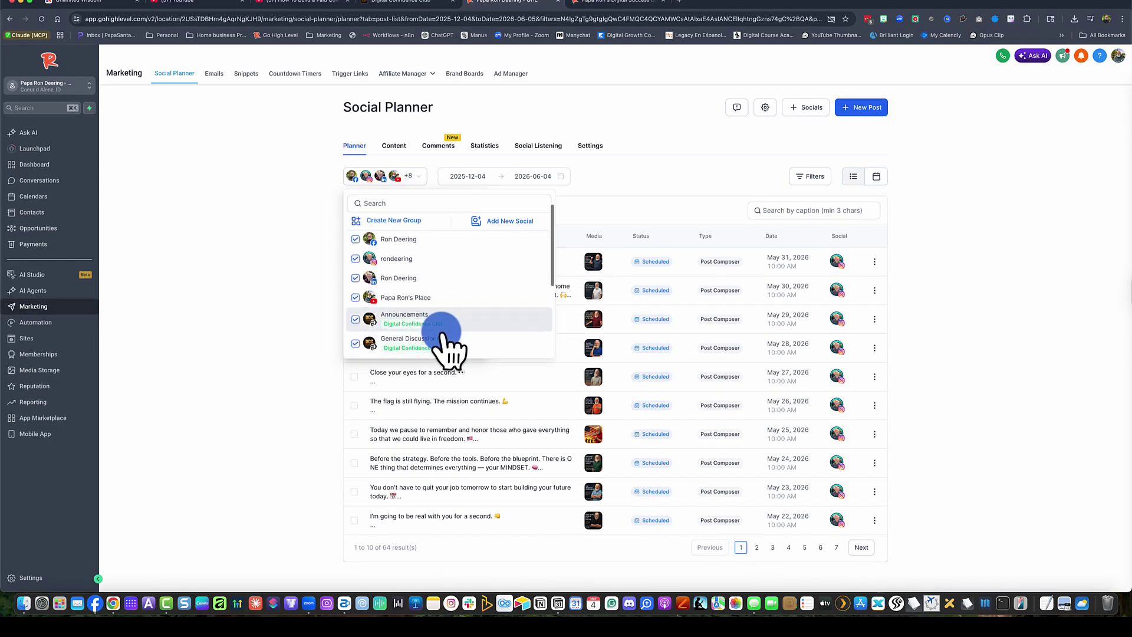
{"action": "scroll", "coordinate": [420, 299], "scroll_direction": "down", "scroll_amount": 1}
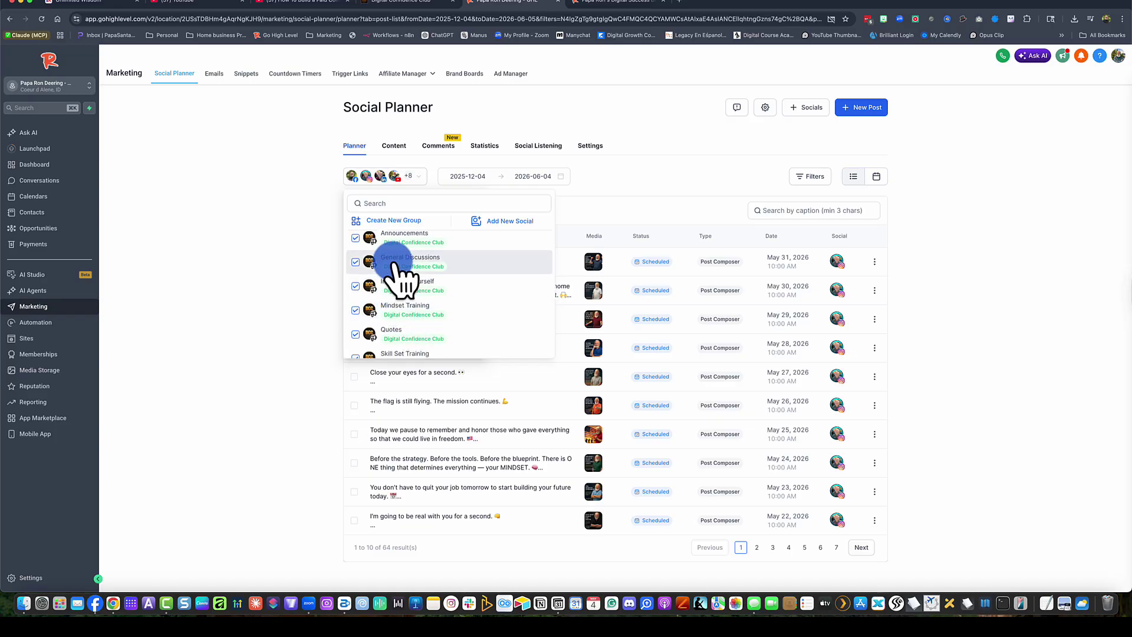
{"action": "scroll", "coordinate": [398, 271], "scroll_direction": "down", "scroll_amount": 1}
{"action": "scroll", "coordinate": [398, 277], "scroll_direction": "down", "scroll_amount": 2}
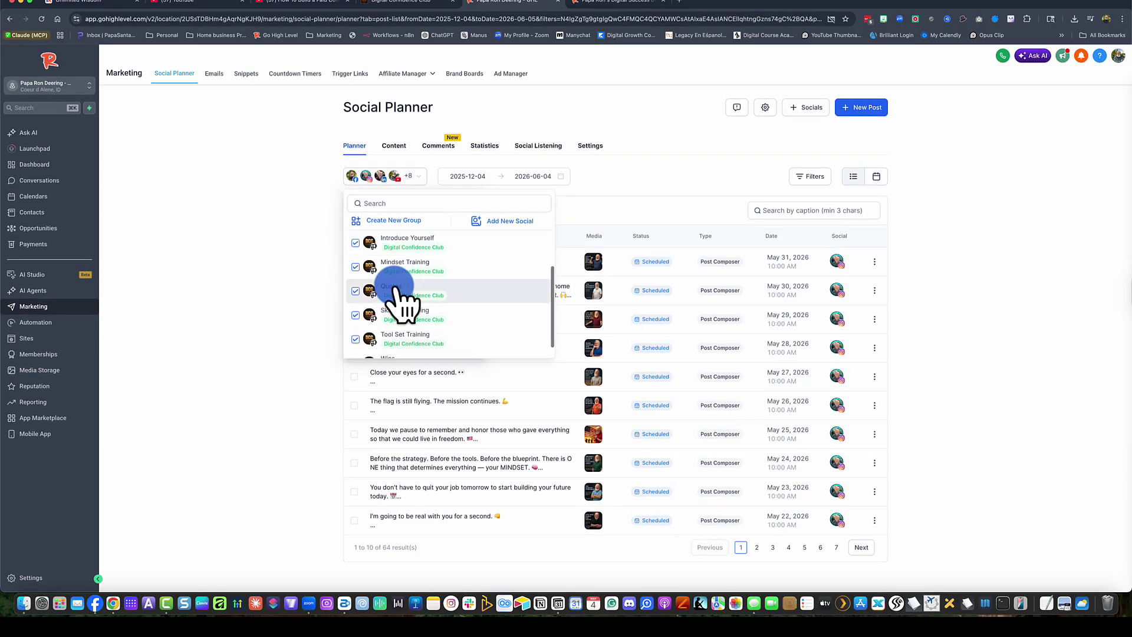
{"action": "scroll", "coordinate": [401, 292], "scroll_direction": "down", "scroll_amount": 1}
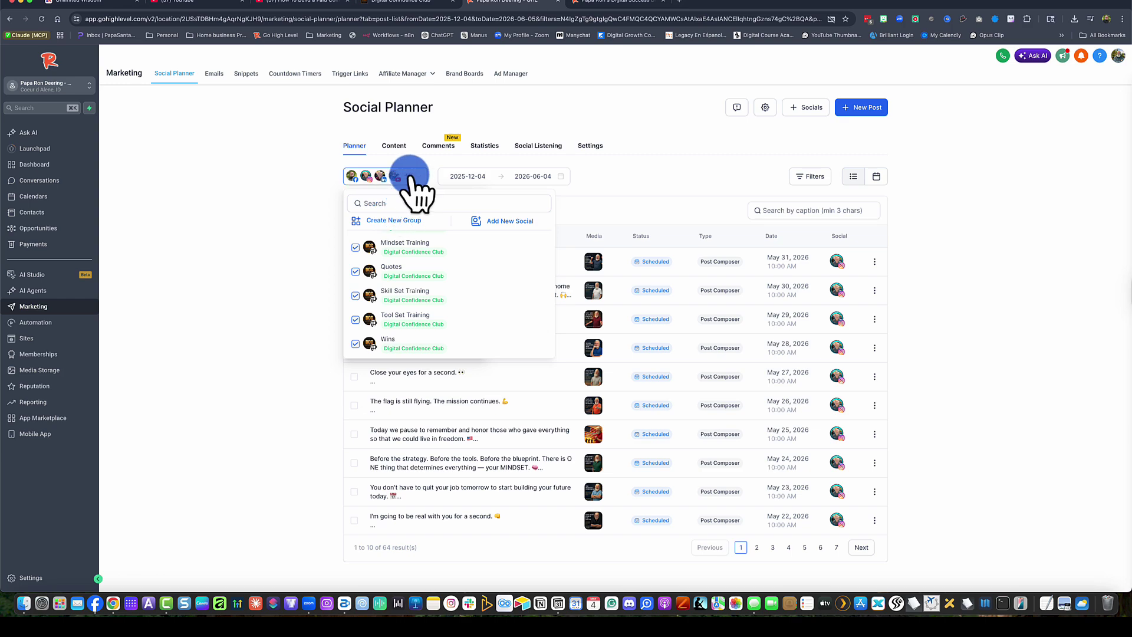
{"action": "scroll", "coordinate": [378, 268], "scroll_direction": "up", "scroll_amount": 5}
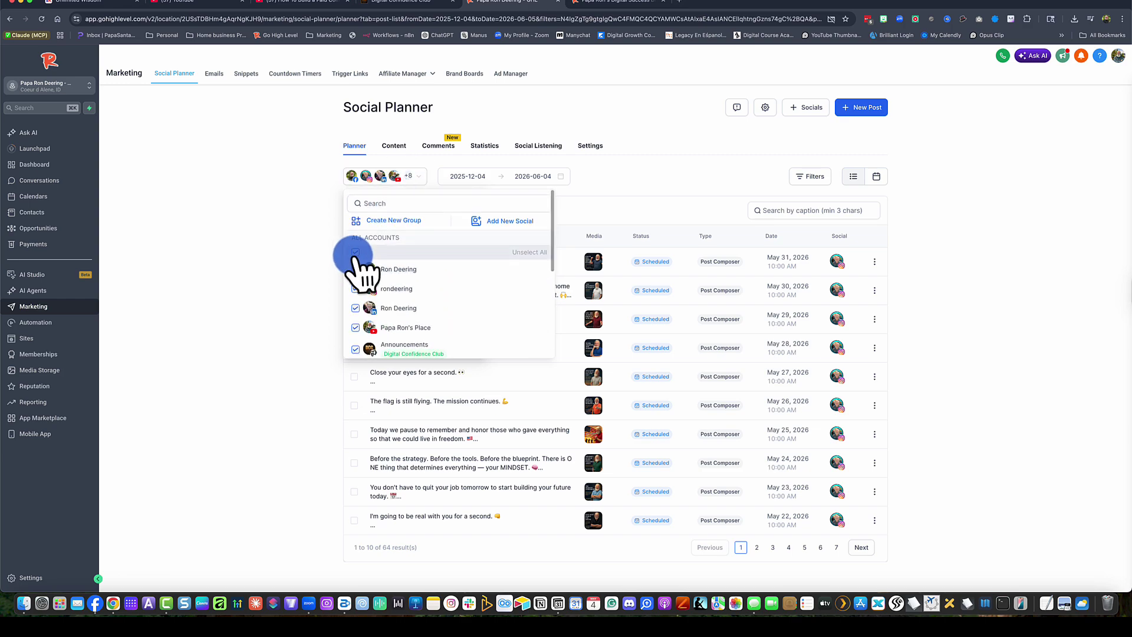
Step: Limit the Social Planner posts to the Instagram account only
{"action": "left_click", "coordinate": [355, 253]}
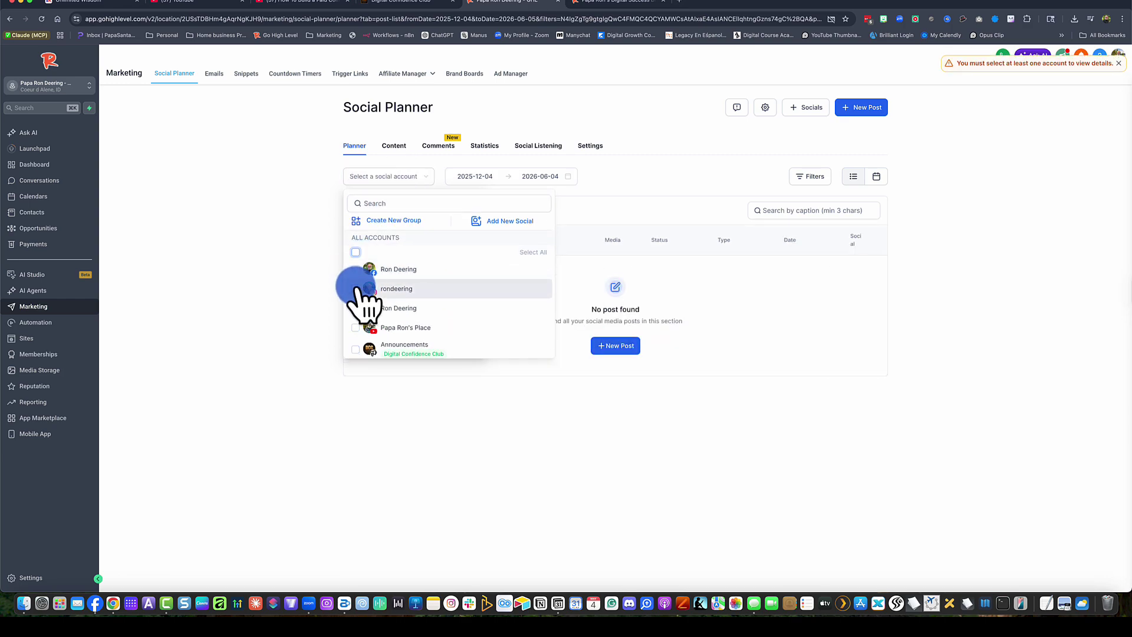
{"action": "left_click", "coordinate": [356, 289]}
{"action": "left_click", "coordinate": [268, 286]}
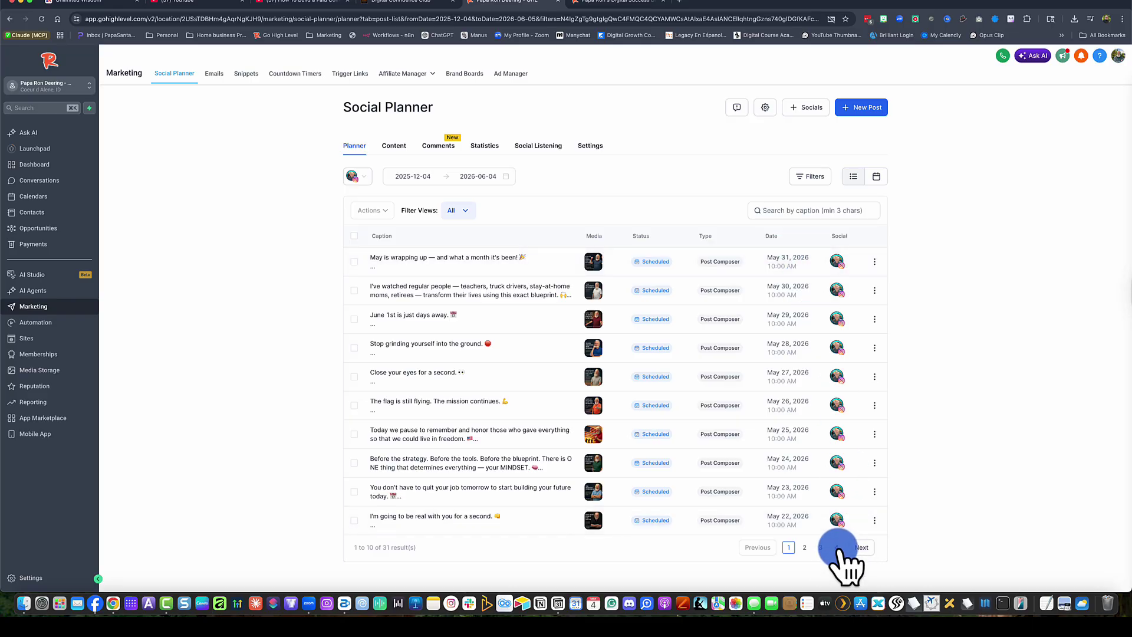
Step: Check pages 4 and 3 of the Instagram posts and preview the post scheduled for May 4, 2026
{"action": "left_click", "coordinate": [837, 548]}
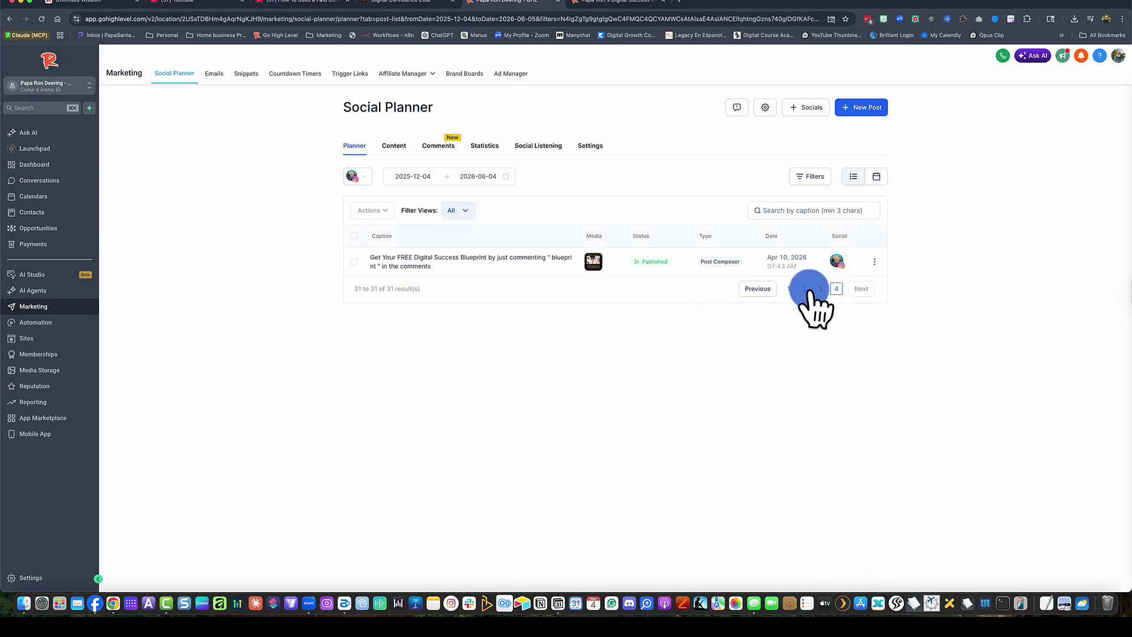
{"action": "left_click", "coordinate": [820, 289]}
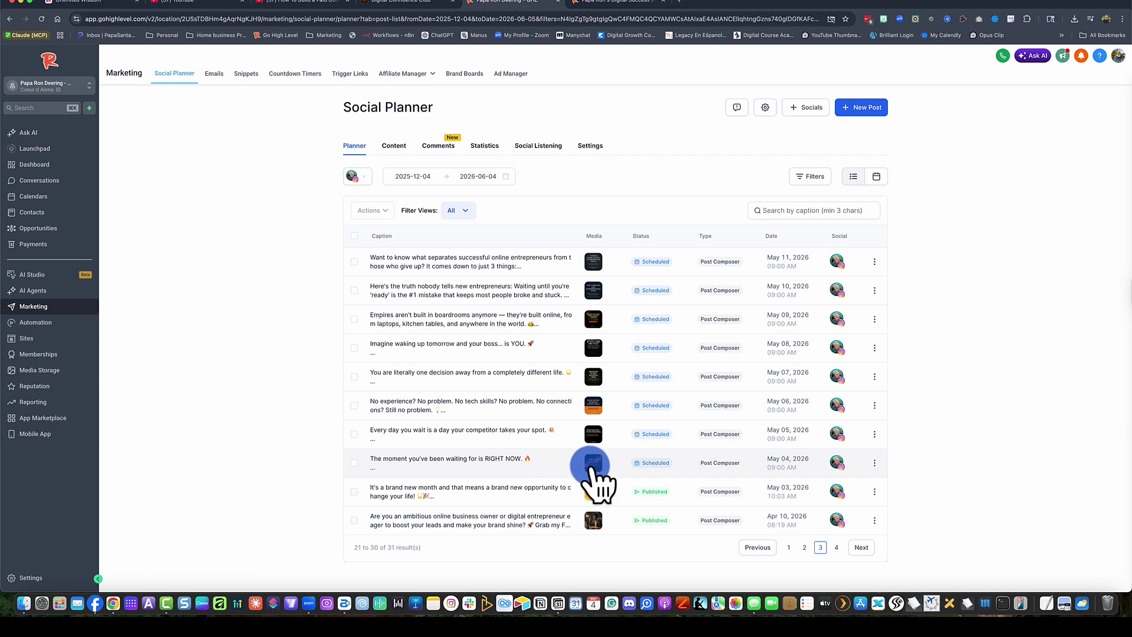
{"action": "left_click", "coordinate": [592, 465]}
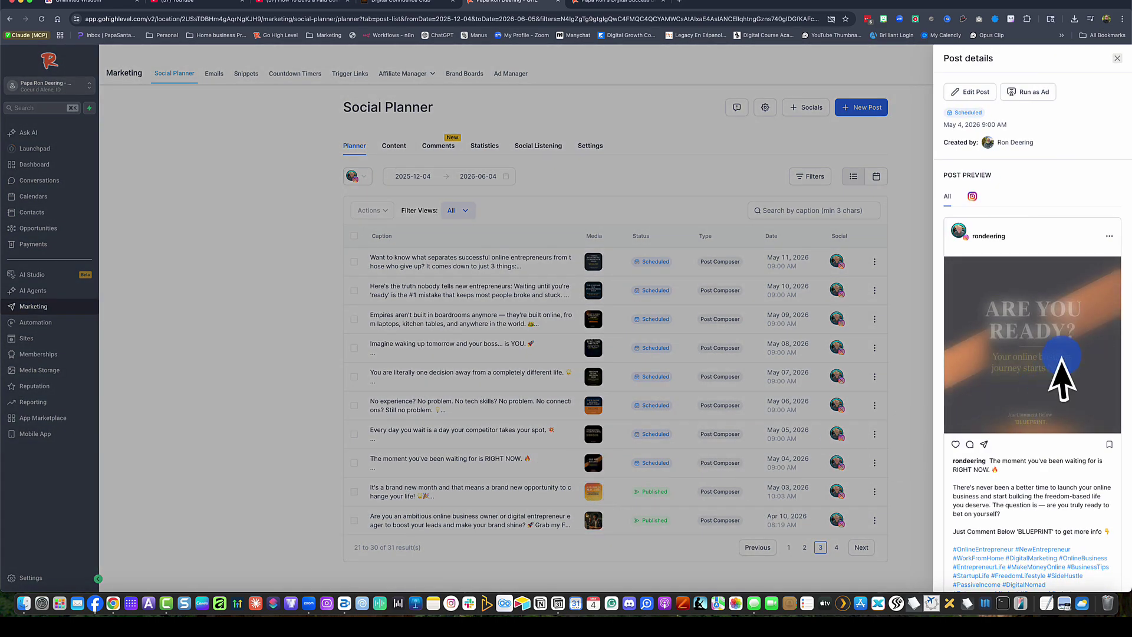
{"action": "left_click", "coordinate": [1070, 334]}
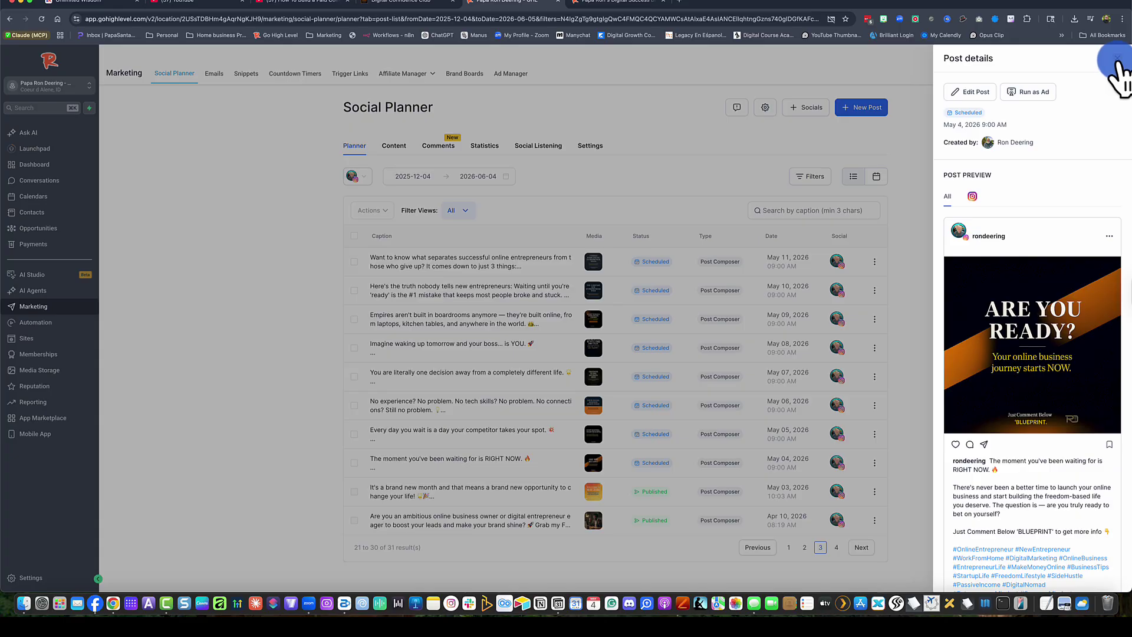
{"action": "left_click", "coordinate": [1118, 58]}
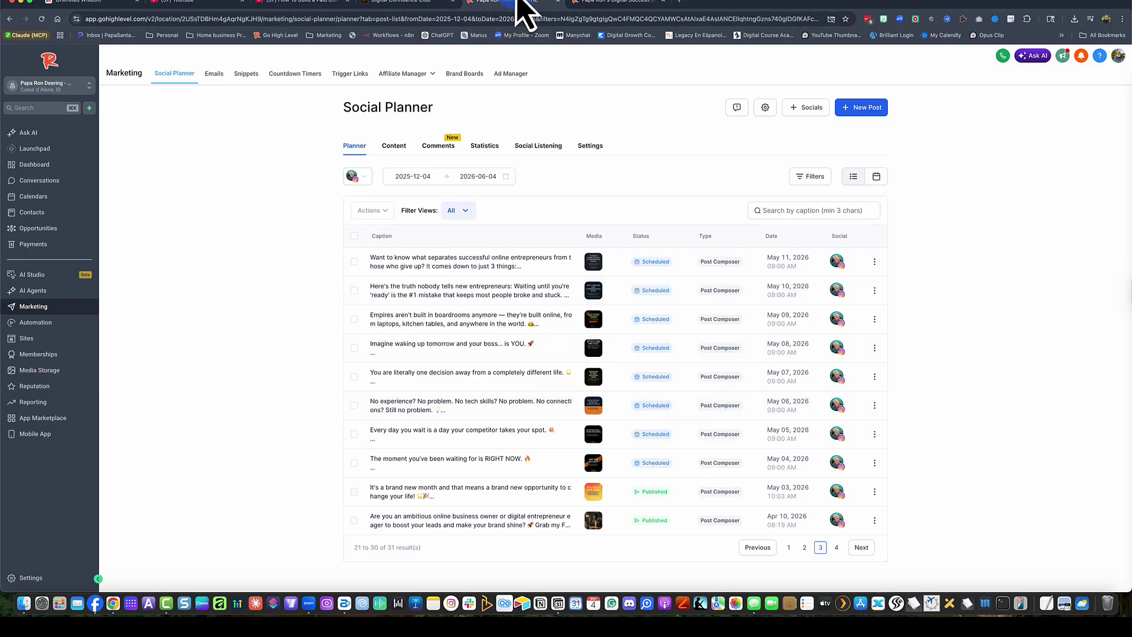
Step: Go to page 2 of the posts and preview those scheduled for May 21 and May 20, 2026
{"action": "left_click", "coordinate": [938, 154]}
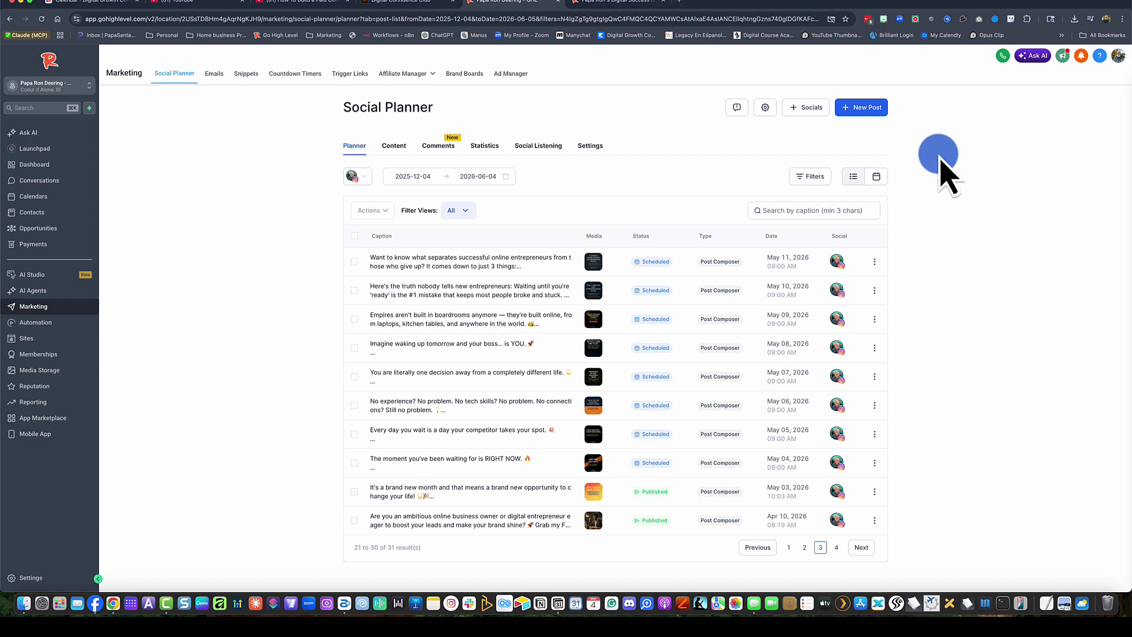
{"action": "left_click", "coordinate": [804, 548]}
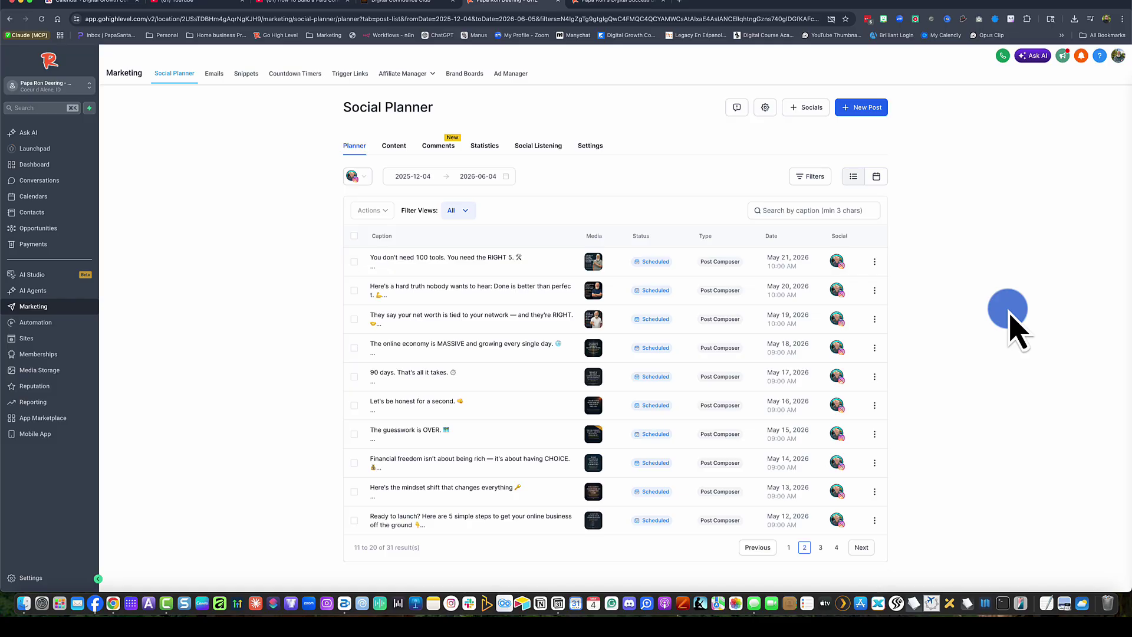
{"action": "left_click", "coordinate": [466, 263]}
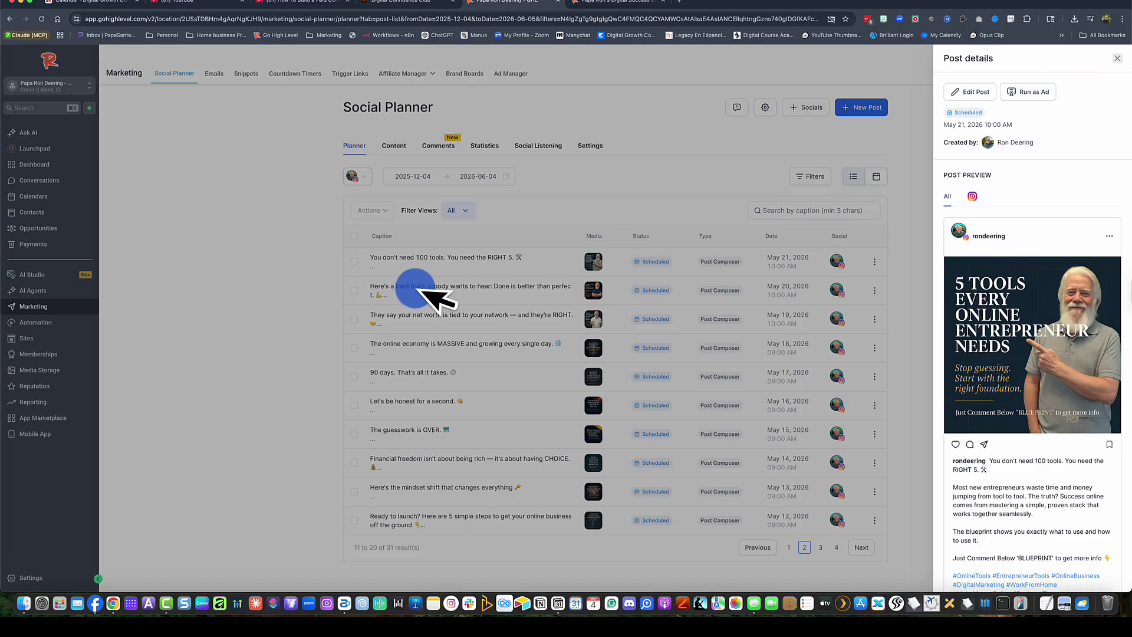
{"action": "left_click", "coordinate": [453, 288]}
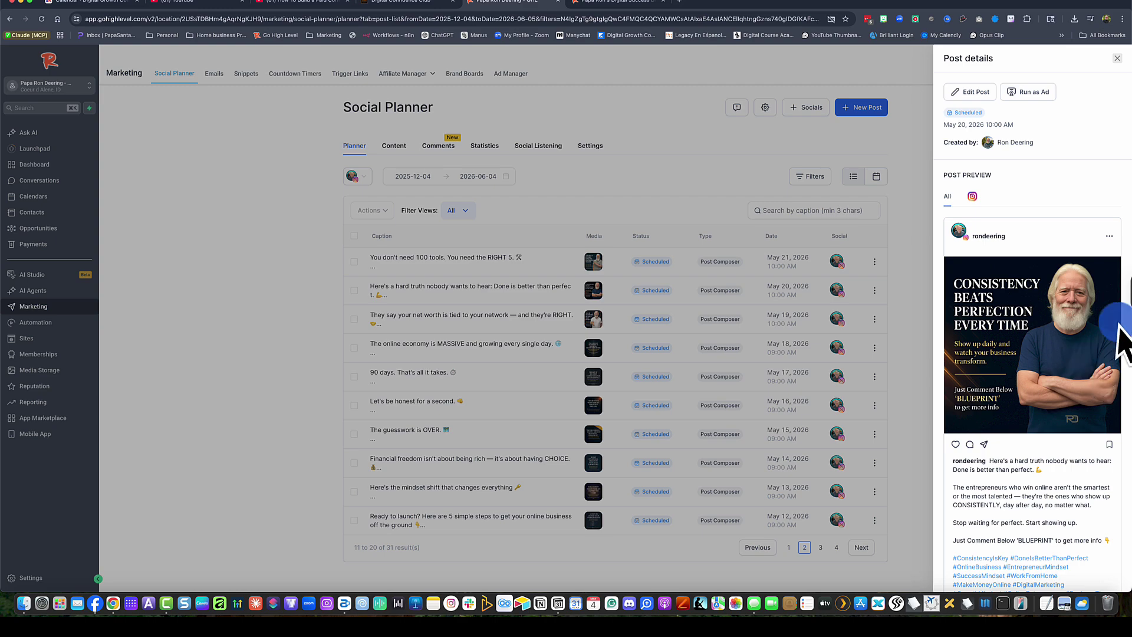
{"action": "left_click", "coordinate": [1117, 59]}
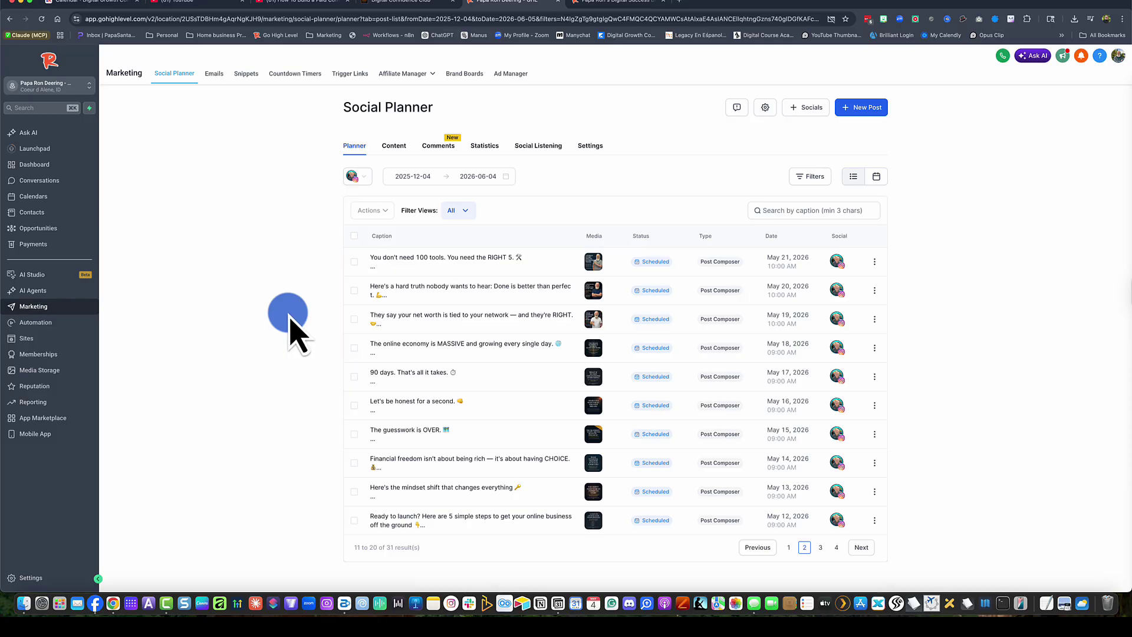
Step: Open Ask AI and read the conversation's prompt requesting 6 Instagram post graphics based on a web page
{"action": "left_click", "coordinate": [30, 133]}
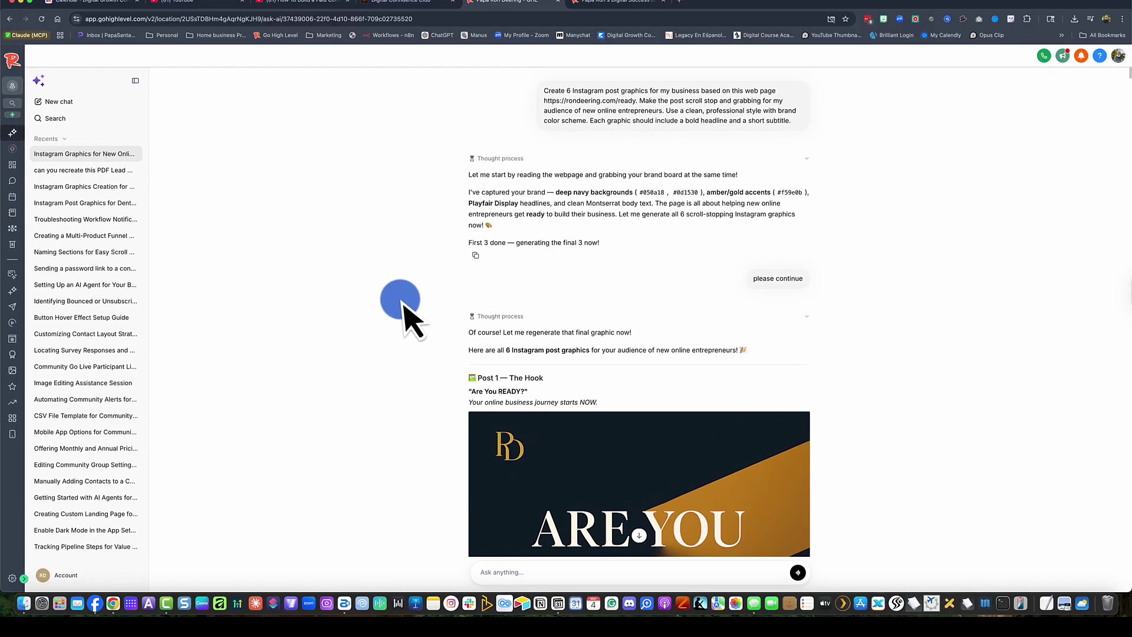
{"action": "scroll", "coordinate": [627, 331], "scroll_direction": "down", "scroll_amount": 2}
{"action": "scroll", "coordinate": [629, 332], "scroll_direction": "up", "scroll_amount": 3}
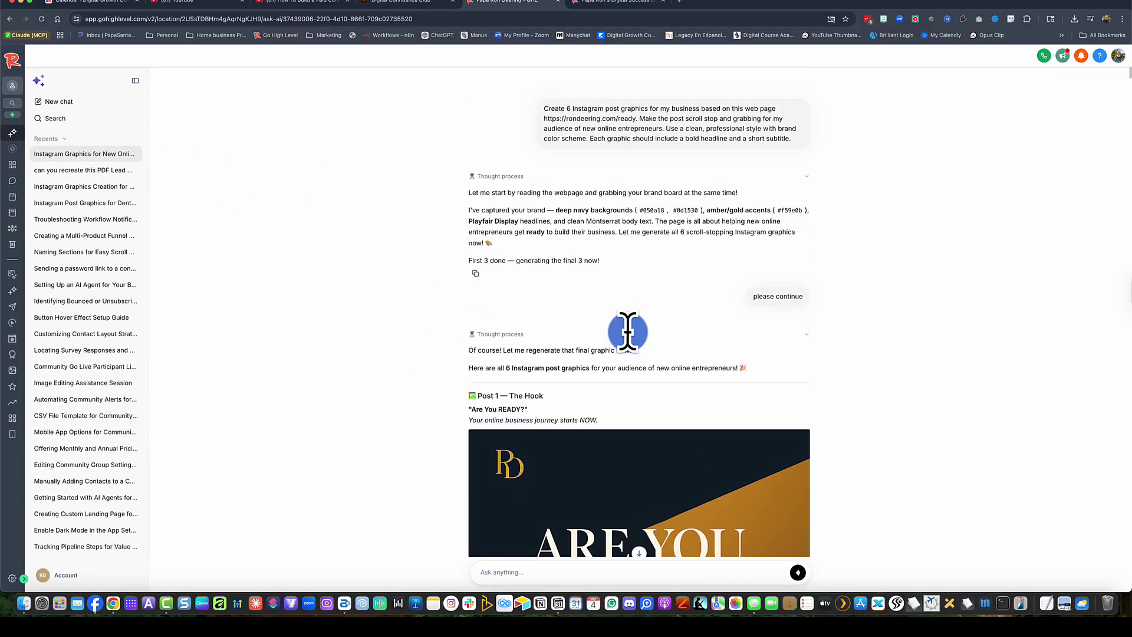
{"action": "scroll", "coordinate": [628, 331], "scroll_direction": "down", "scroll_amount": 1}
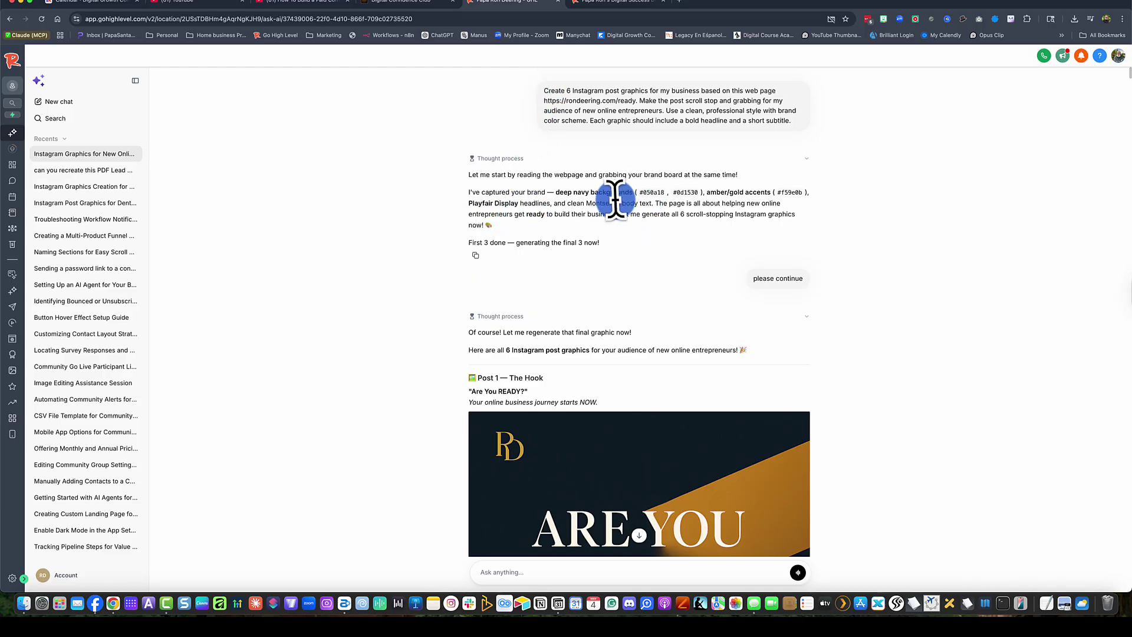
Step: Examine the first version of the six generated graphics, their brand notes and the RD monogram on them
{"action": "scroll", "coordinate": [435, 214], "scroll_direction": "down", "scroll_amount": 3}
{"action": "scroll", "coordinate": [434, 214], "scroll_direction": "down", "scroll_amount": 10}
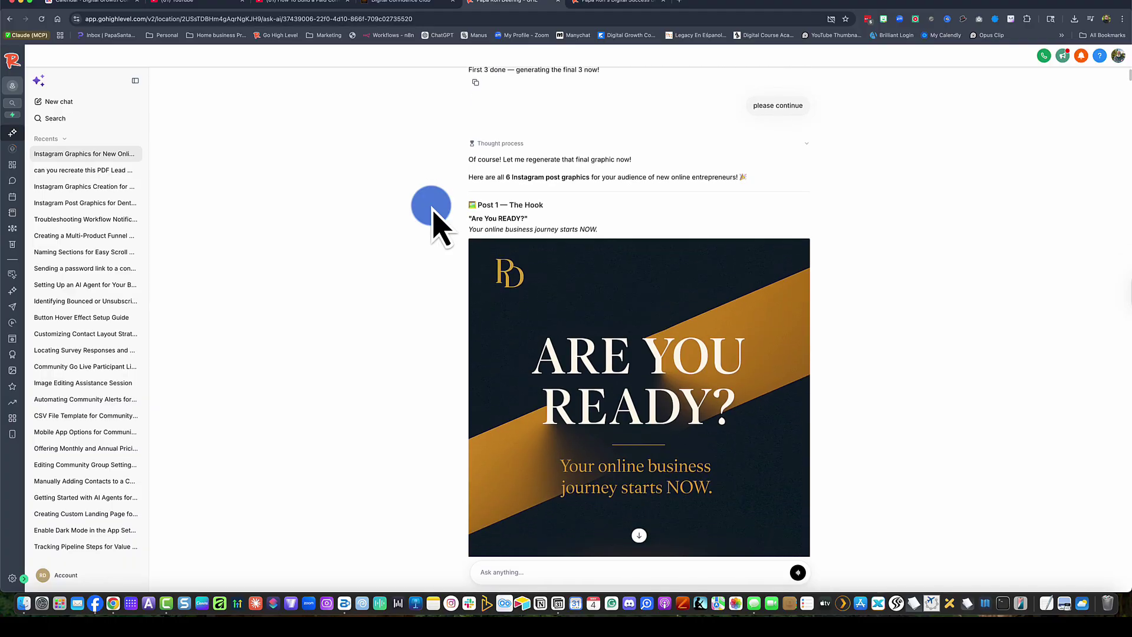
{"action": "scroll", "coordinate": [435, 214], "scroll_direction": "down", "scroll_amount": 13}
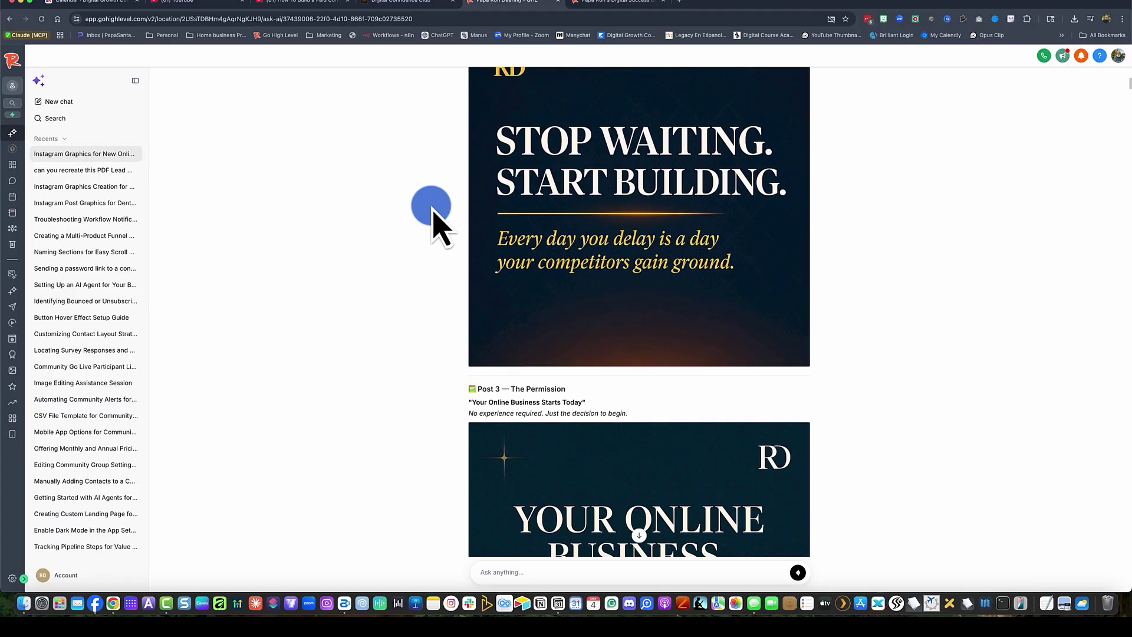
{"action": "scroll", "coordinate": [435, 214], "scroll_direction": "down", "scroll_amount": 18}
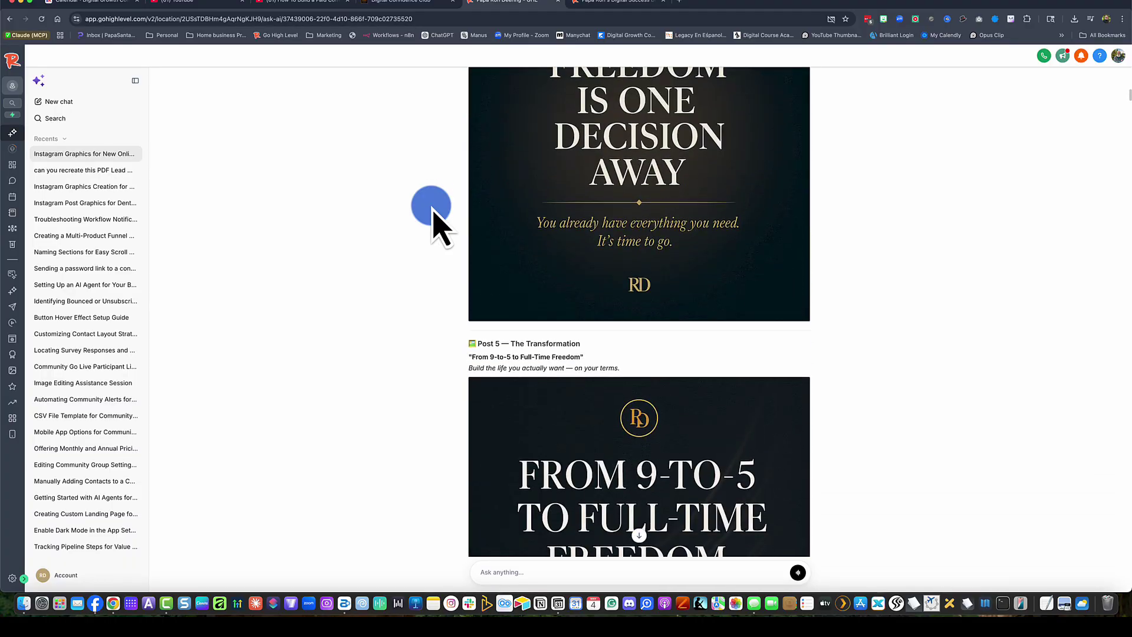
{"action": "scroll", "coordinate": [435, 214], "scroll_direction": "down", "scroll_amount": 8}
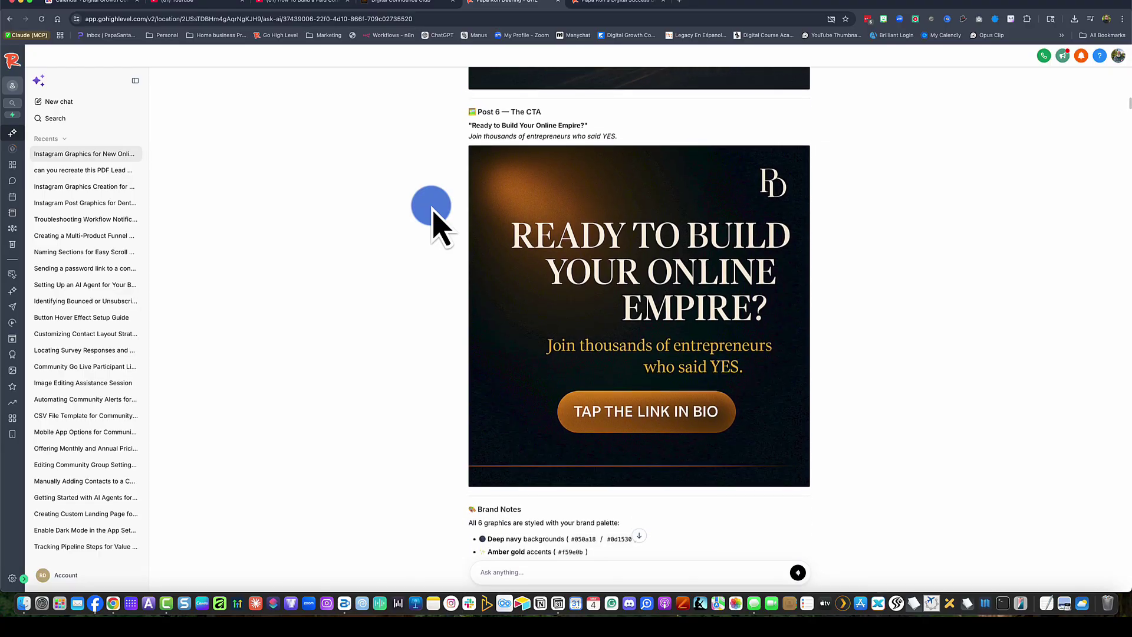
{"action": "scroll", "coordinate": [434, 214], "scroll_direction": "down", "scroll_amount": 1}
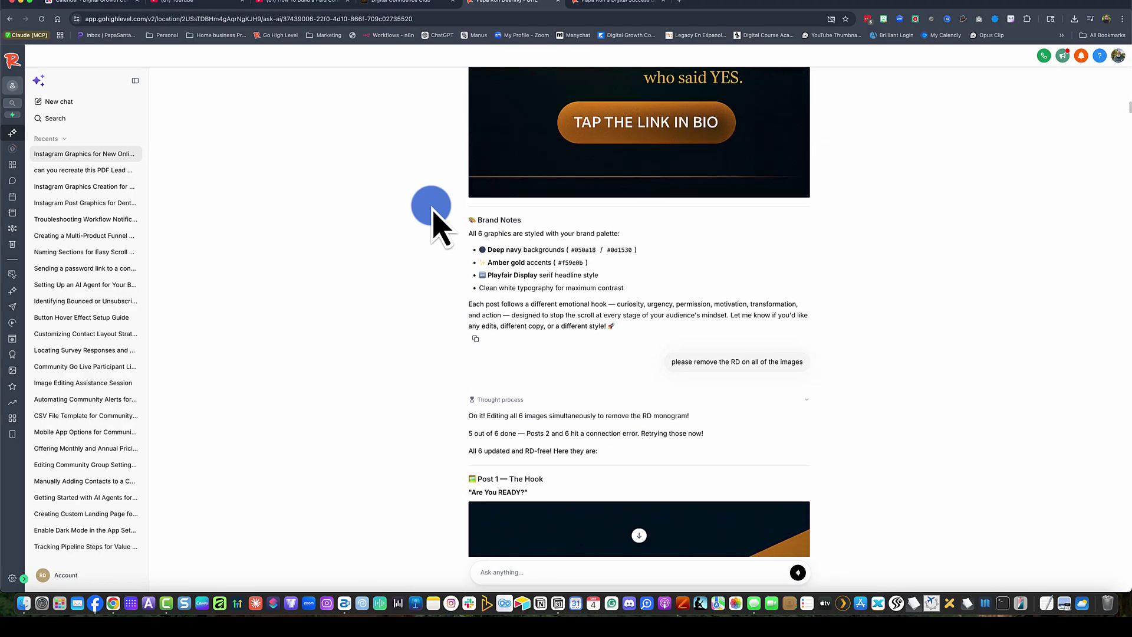
{"action": "scroll", "coordinate": [641, 361], "scroll_direction": "up", "scroll_amount": 10}
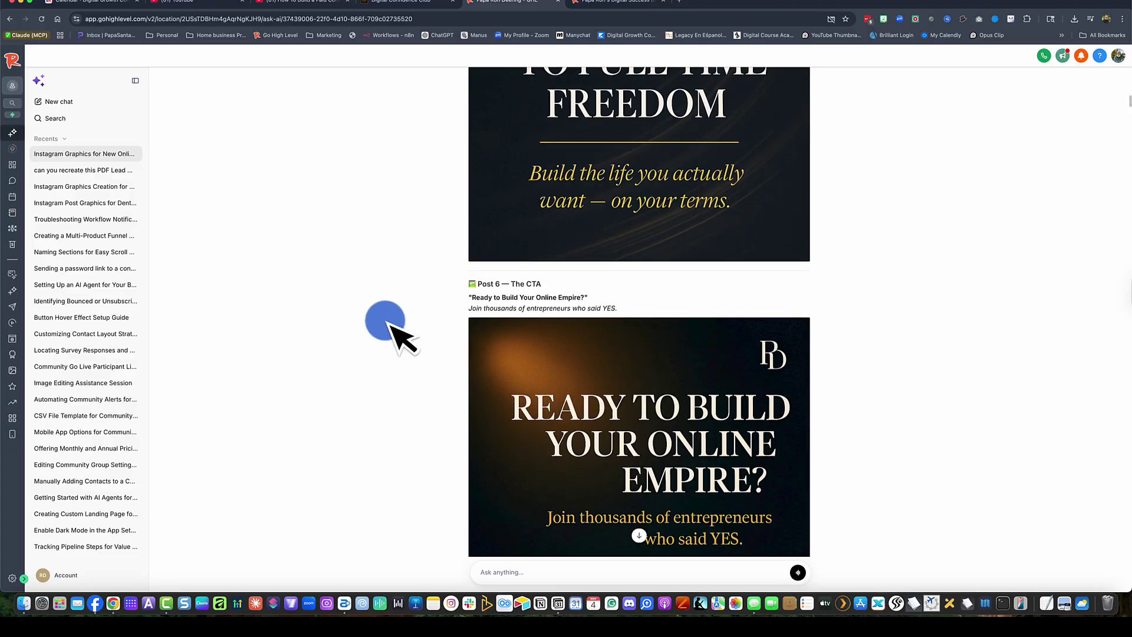
Step: Examine the revised six graphics without the RD monogram and read the follow-up prompt adding "Comment blueprint for more infomation"
{"action": "scroll", "coordinate": [385, 322], "scroll_direction": "down", "scroll_amount": 15}
{"action": "scroll", "coordinate": [385, 321], "scroll_direction": "down", "scroll_amount": 2}
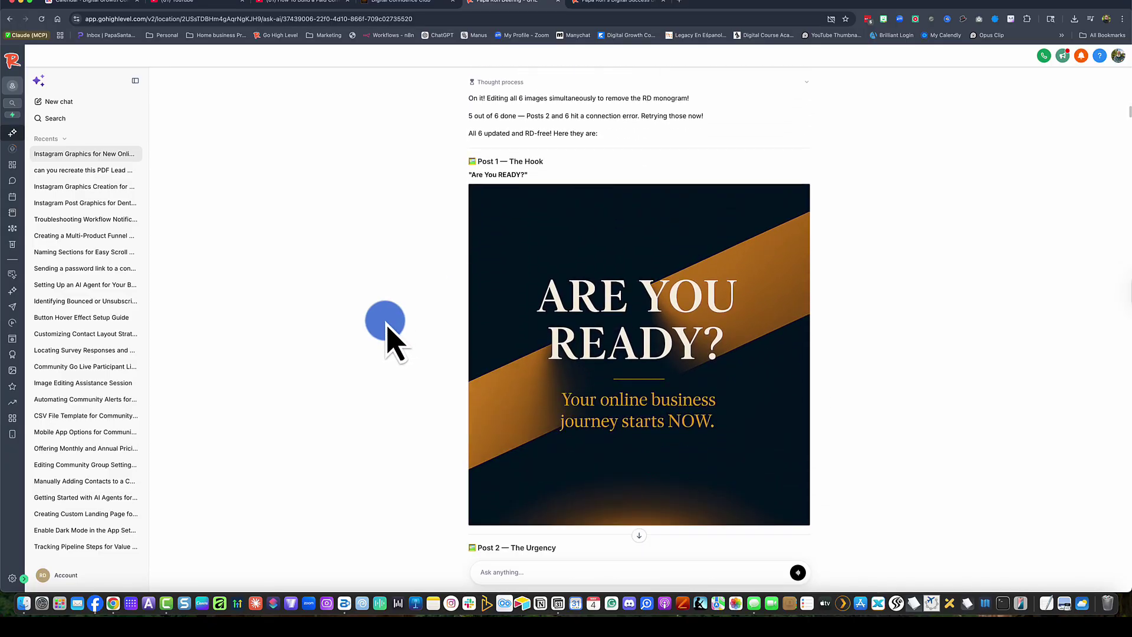
{"action": "scroll", "coordinate": [385, 322], "scroll_direction": "down", "scroll_amount": 16}
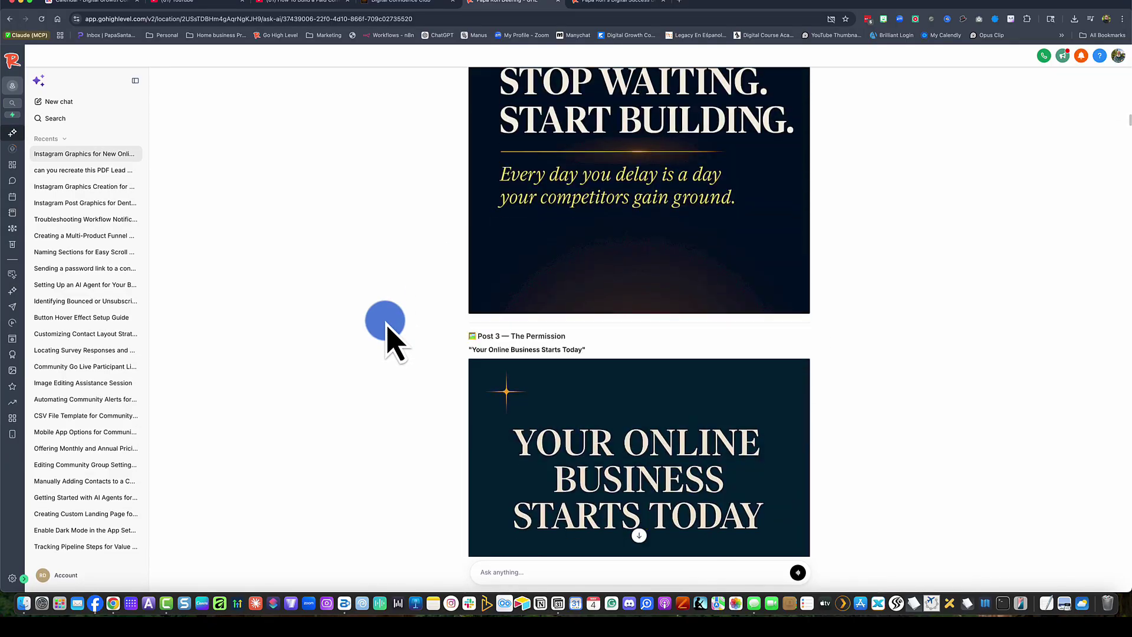
{"action": "scroll", "coordinate": [384, 322], "scroll_direction": "down", "scroll_amount": 20}
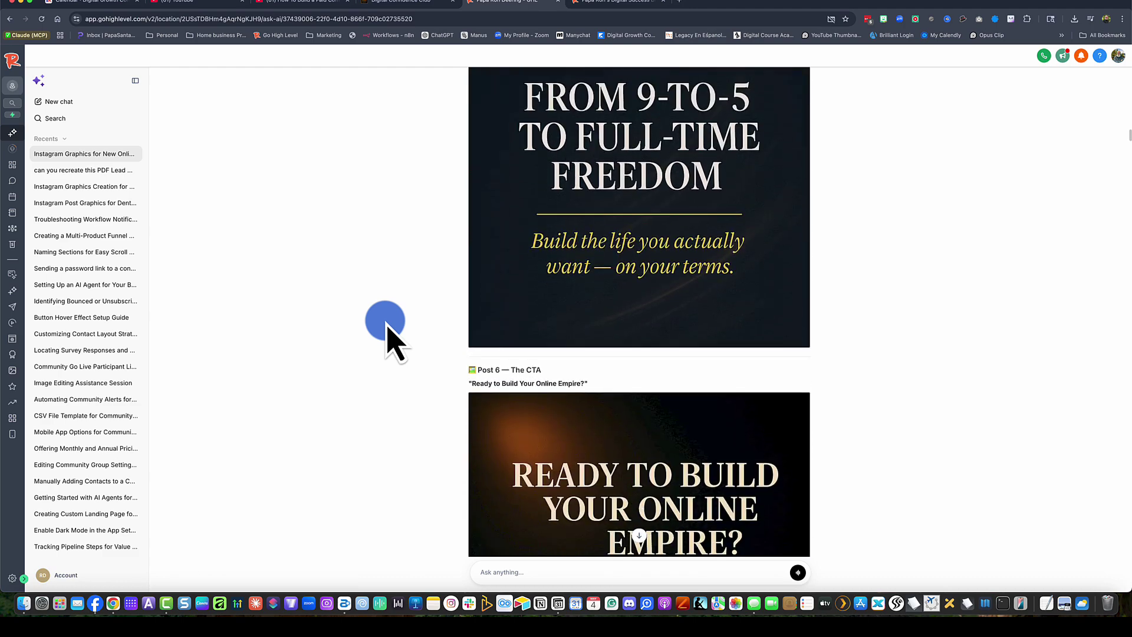
{"action": "scroll", "coordinate": [385, 321], "scroll_direction": "down", "scroll_amount": 4}
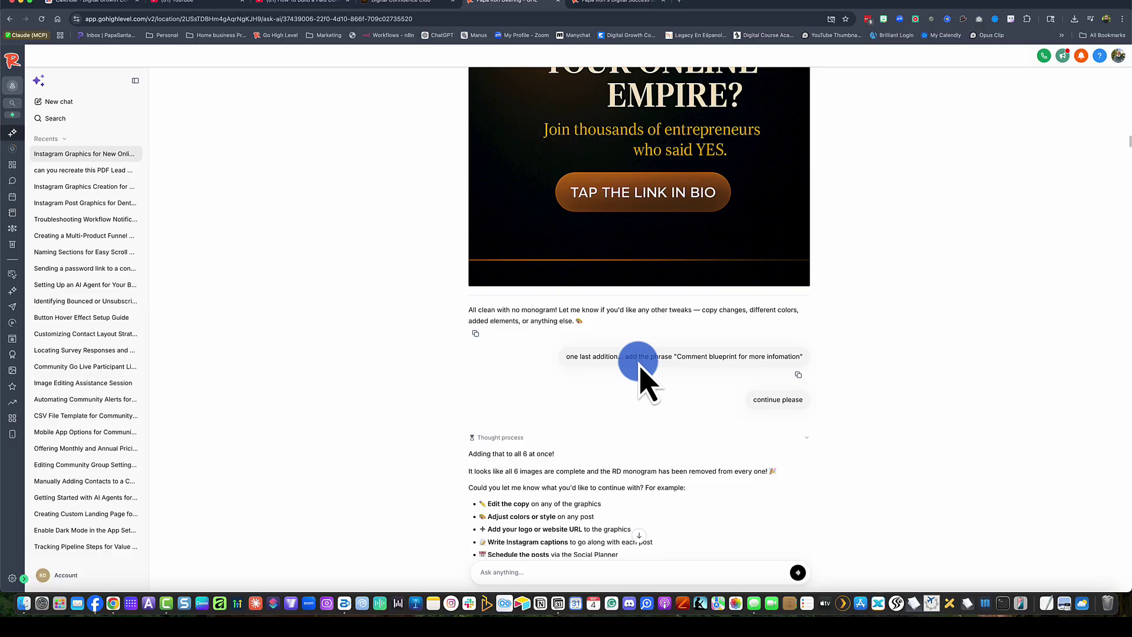
{"action": "scroll", "coordinate": [641, 368], "scroll_direction": "down", "scroll_amount": 1}
{"action": "scroll", "coordinate": [632, 334], "scroll_direction": "up", "scroll_amount": 2}
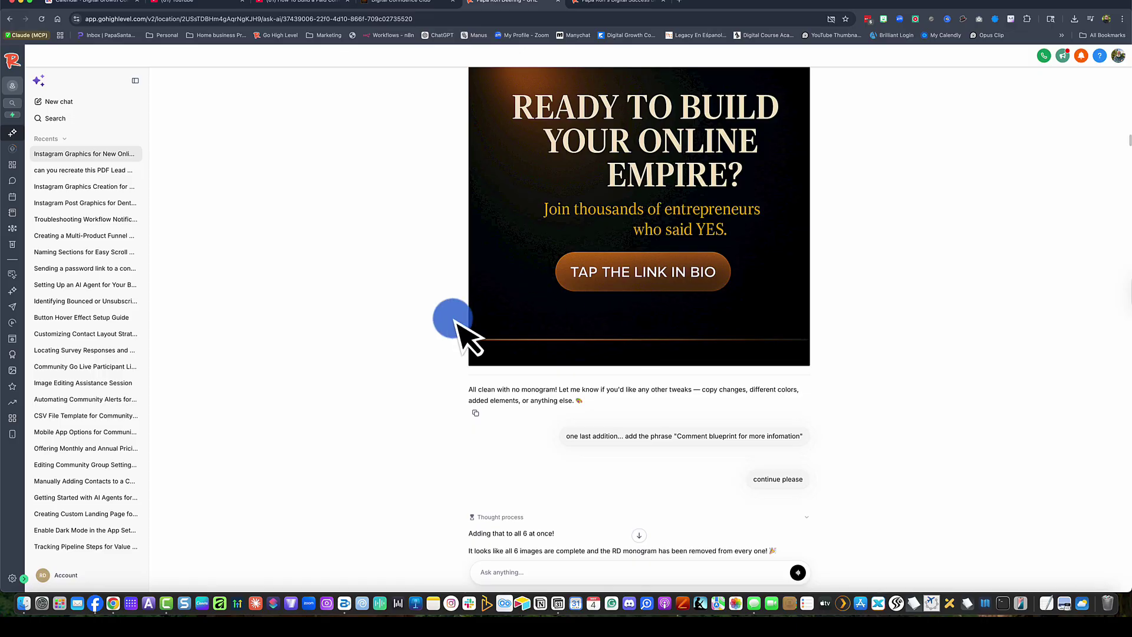
Step: Read the repeated request for the "blueprint" comment phrase and examine the graphics carrying "Comment BLUEPRINT for more information"
{"action": "scroll", "coordinate": [453, 325], "scroll_direction": "down", "scroll_amount": 5}
{"action": "scroll", "coordinate": [454, 329], "scroll_direction": "down", "scroll_amount": 3}
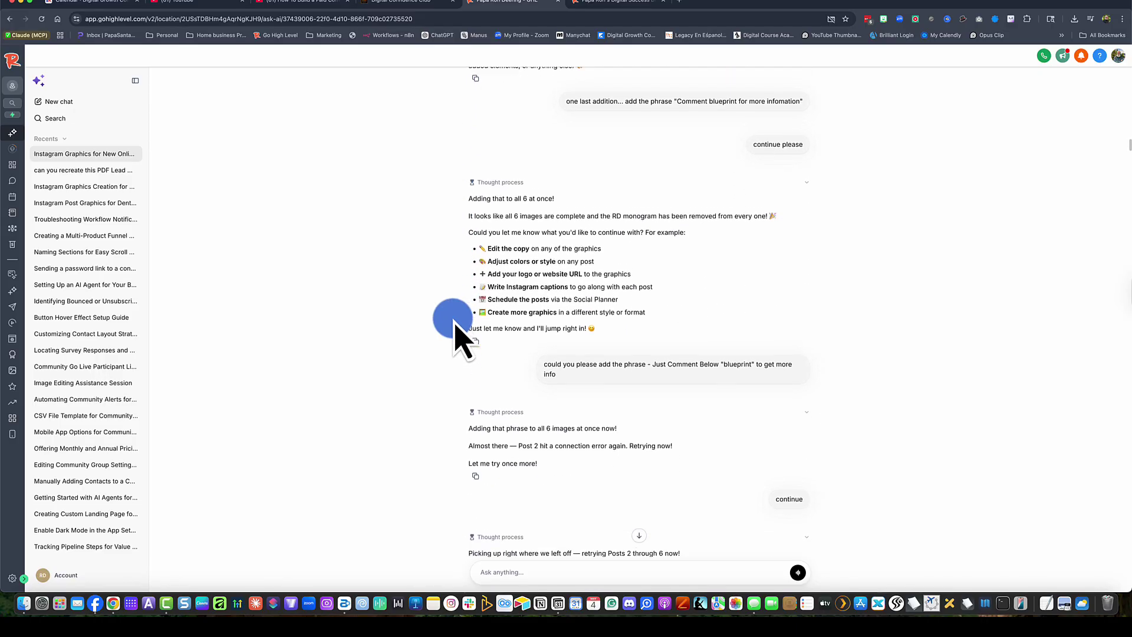
{"action": "scroll", "coordinate": [581, 250], "scroll_direction": "down", "scroll_amount": 12}
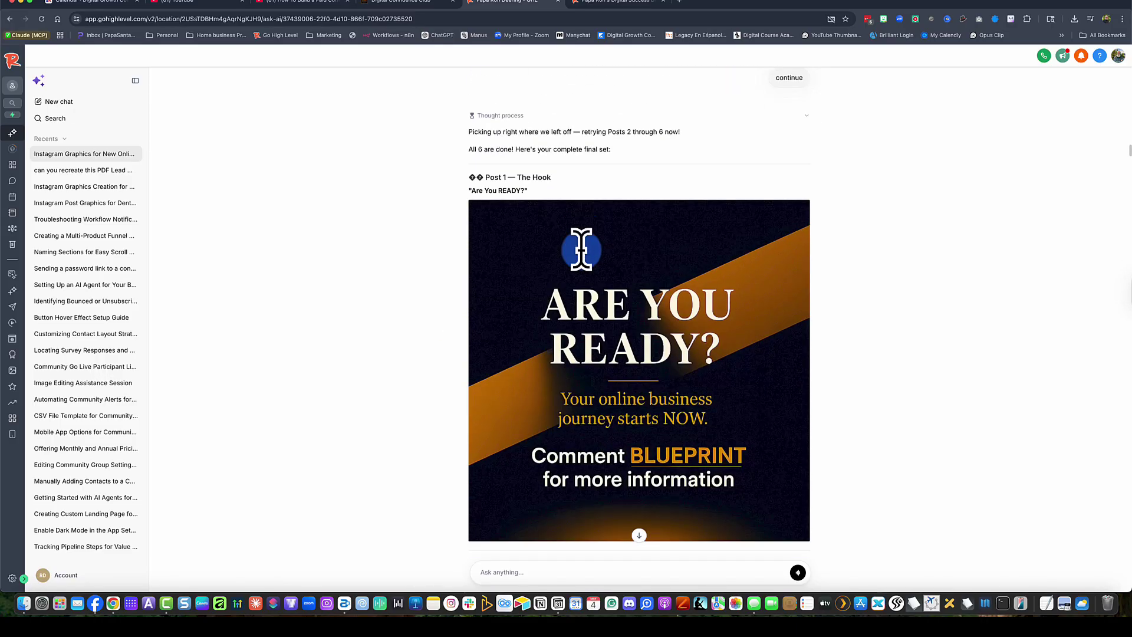
{"action": "scroll", "coordinate": [603, 282], "scroll_direction": "down", "scroll_amount": 18}
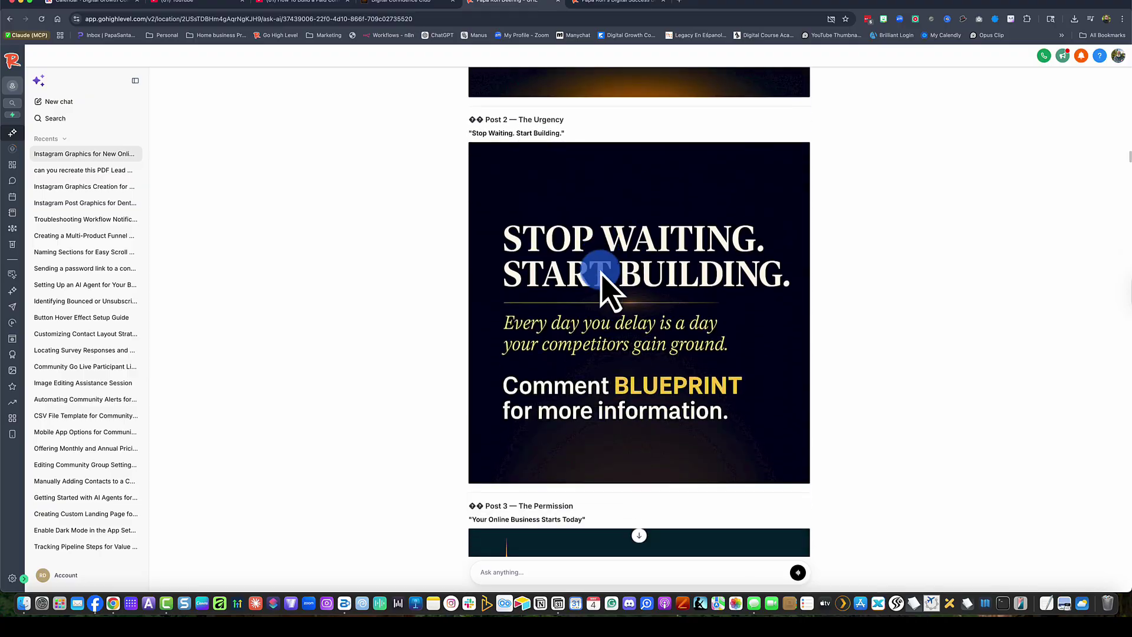
{"action": "scroll", "coordinate": [603, 282], "scroll_direction": "down", "scroll_amount": 20}
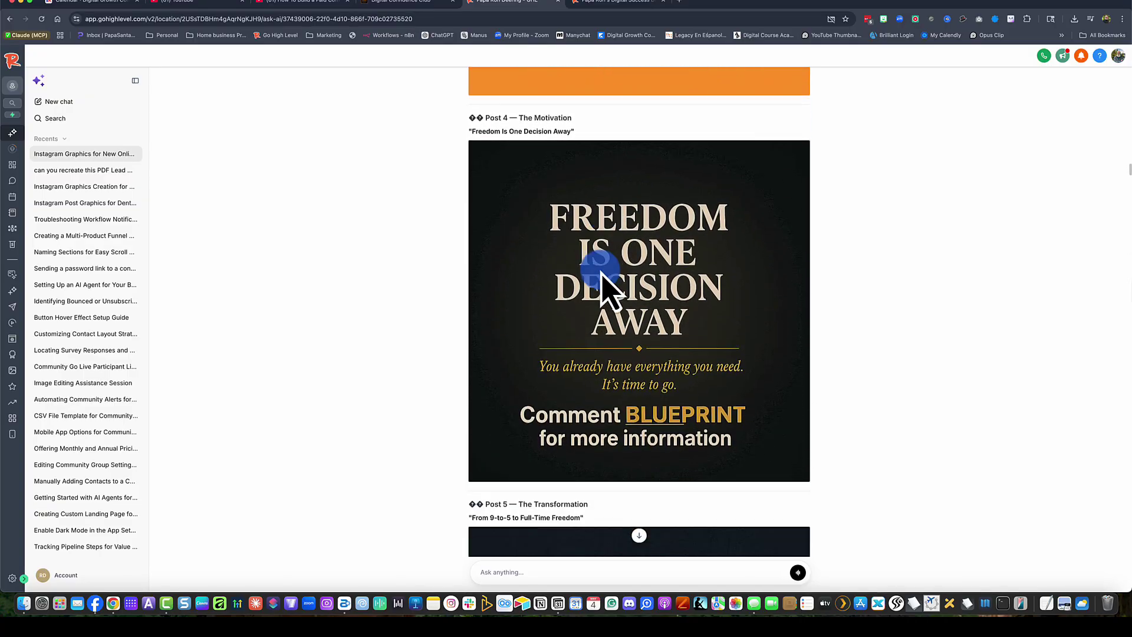
{"action": "scroll", "coordinate": [603, 282], "scroll_direction": "up", "scroll_amount": 20}
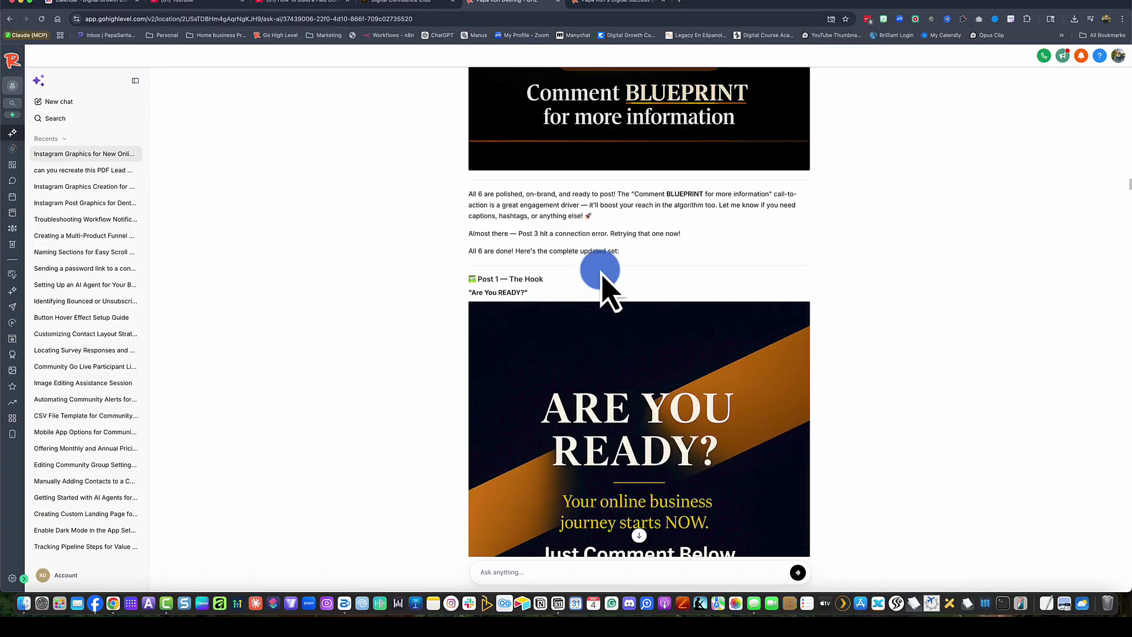
Step: Compare the graphics worded "Just Comment Below 'BLUEPRINT' to Get More Info" with the preceding set's Post 6 call to action
{"action": "scroll", "coordinate": [603, 282], "scroll_direction": "down", "scroll_amount": 14}
{"action": "scroll", "coordinate": [603, 282], "scroll_direction": "down", "scroll_amount": 2}
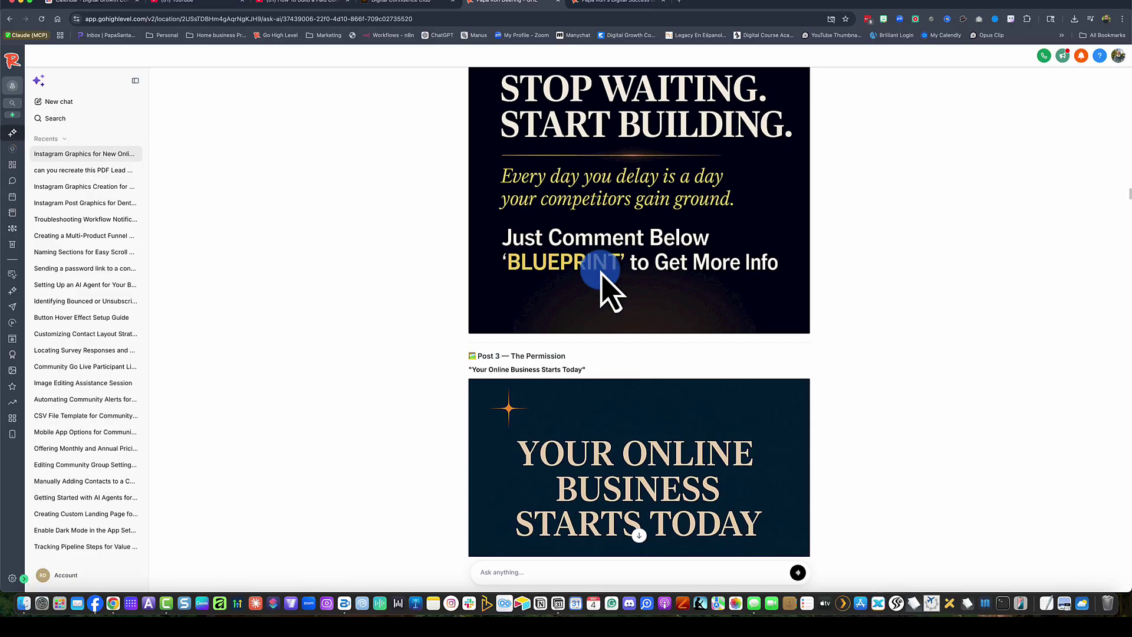
{"action": "scroll", "coordinate": [603, 282], "scroll_direction": "up", "scroll_amount": 10}
{"action": "scroll", "coordinate": [603, 282], "scroll_direction": "up", "scroll_amount": 6}
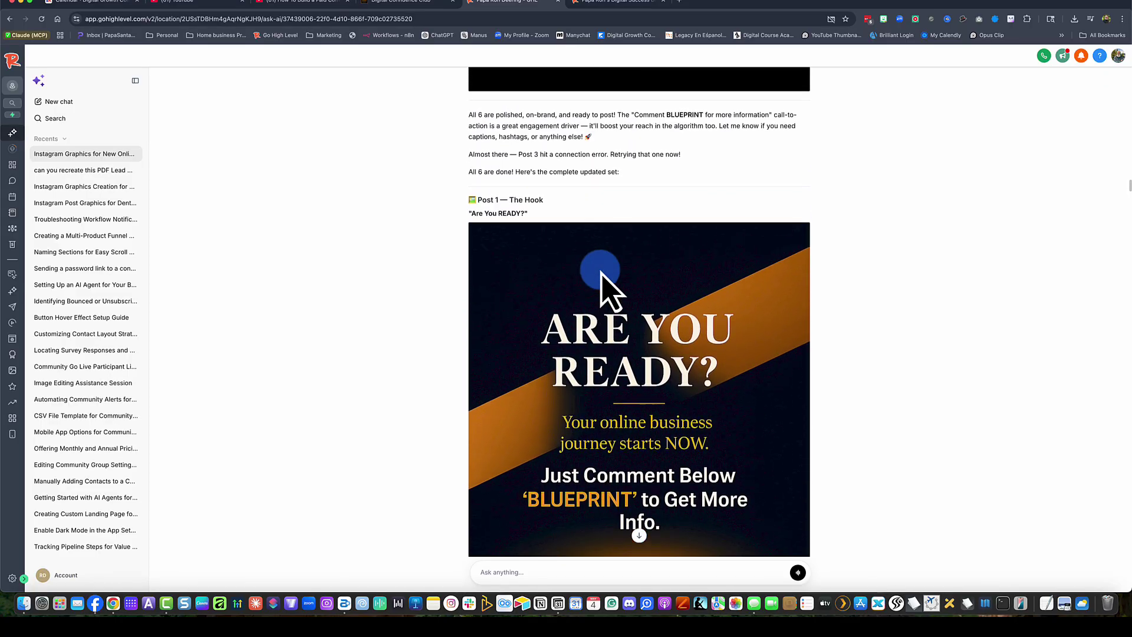
{"action": "scroll", "coordinate": [600, 269], "scroll_direction": "down", "scroll_amount": 2}
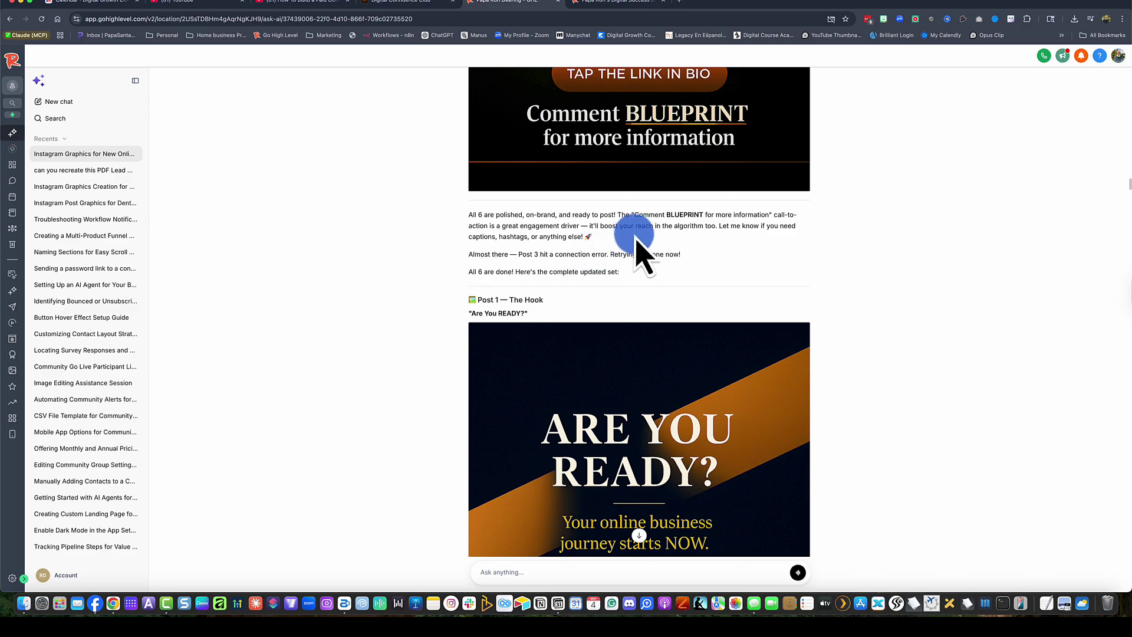
{"action": "scroll", "coordinate": [636, 240], "scroll_direction": "up", "scroll_amount": 3}
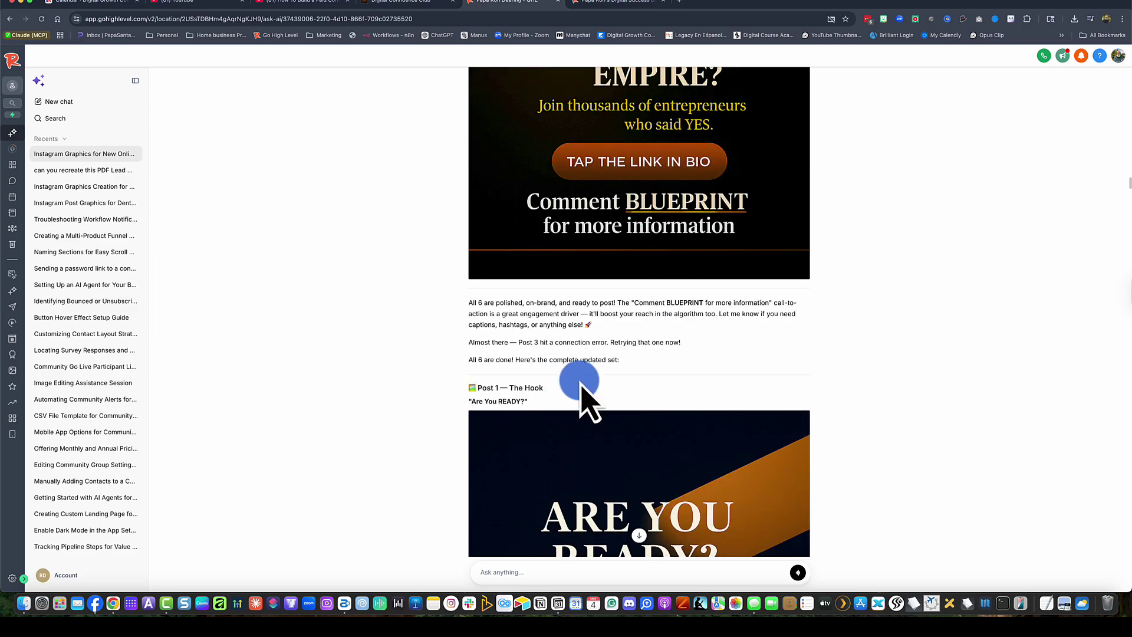
{"action": "scroll", "coordinate": [581, 383], "scroll_direction": "up", "scroll_amount": 5}
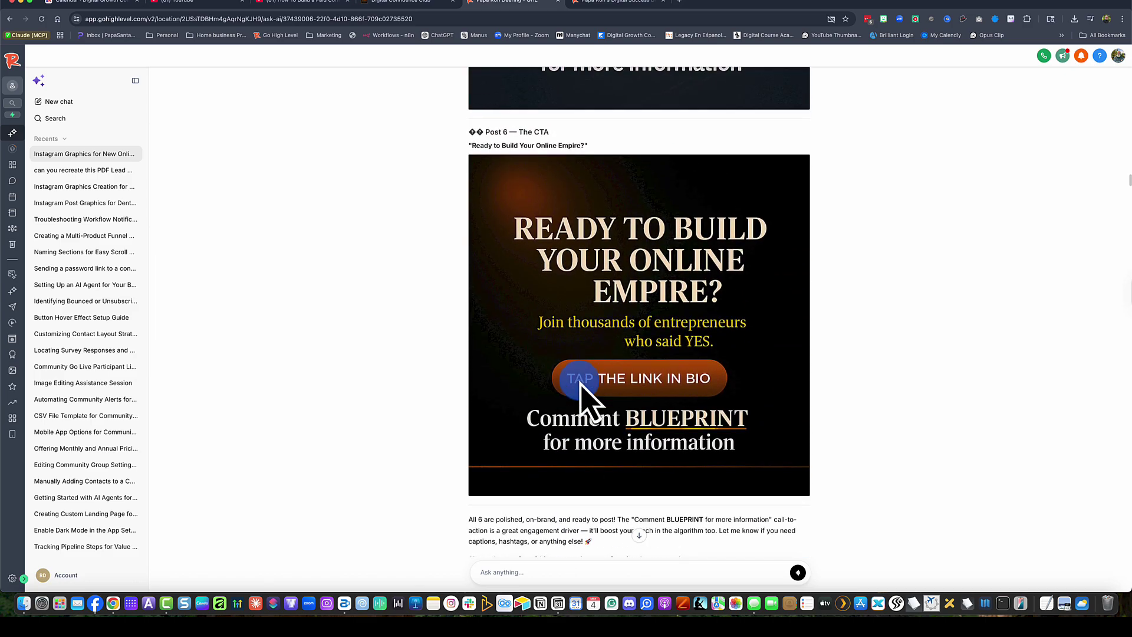
{"action": "scroll", "coordinate": [581, 384], "scroll_direction": "down", "scroll_amount": 2}
{"action": "scroll", "coordinate": [581, 392], "scroll_direction": "down", "scroll_amount": 20}
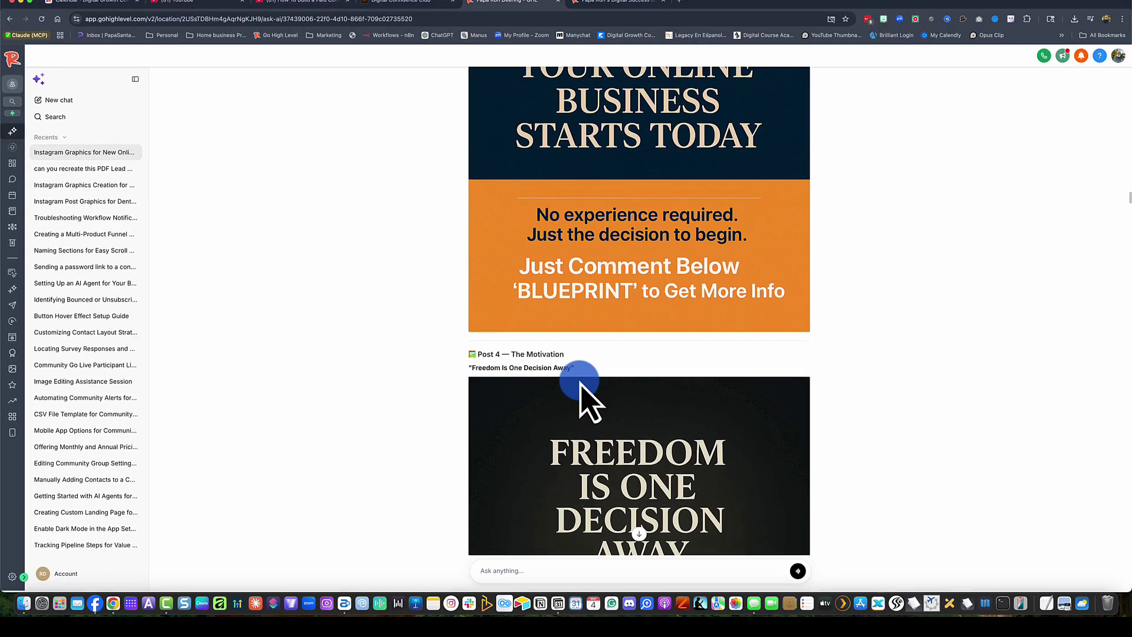
{"action": "scroll", "coordinate": [582, 392], "scroll_direction": "down", "scroll_amount": 5}
Step: Read the prompt asking for much smaller call-to-action text, around 16-18px, and examine the six graphics made from it
{"action": "scroll", "coordinate": [581, 392], "scroll_direction": "down", "scroll_amount": 20}
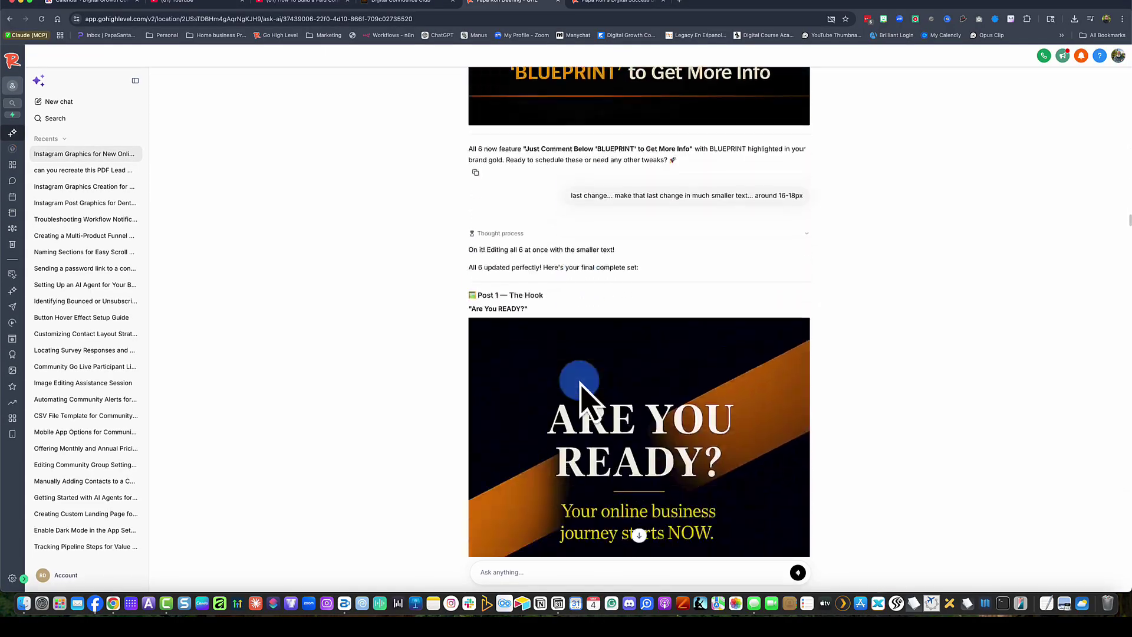
{"action": "scroll", "coordinate": [581, 383], "scroll_direction": "down", "scroll_amount": 15}
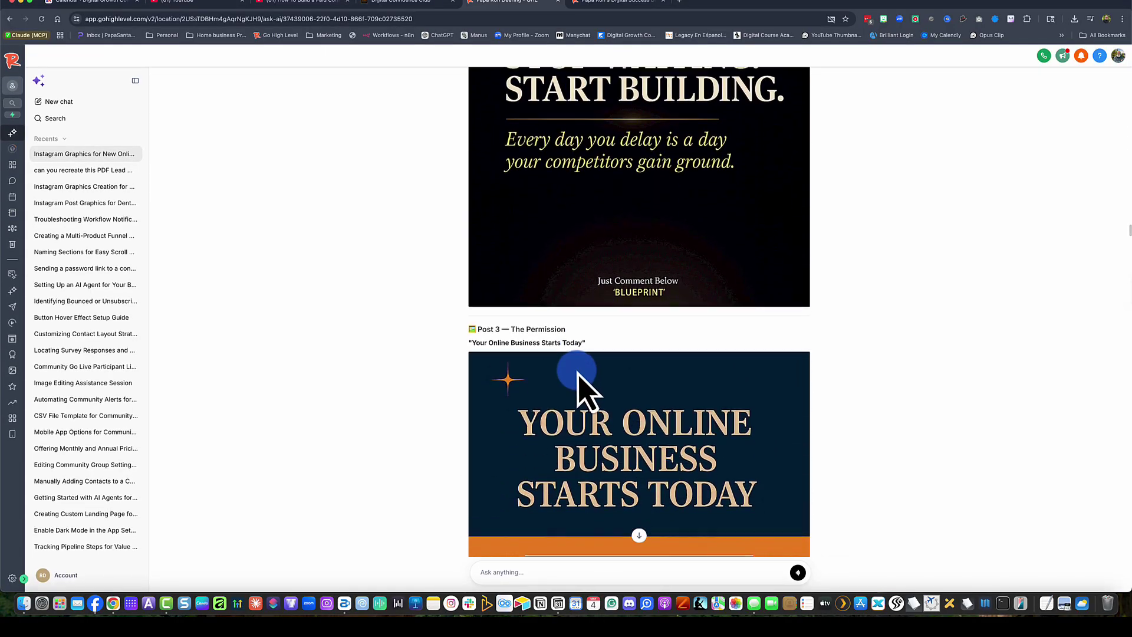
{"action": "scroll", "coordinate": [579, 377], "scroll_direction": "down", "scroll_amount": 2}
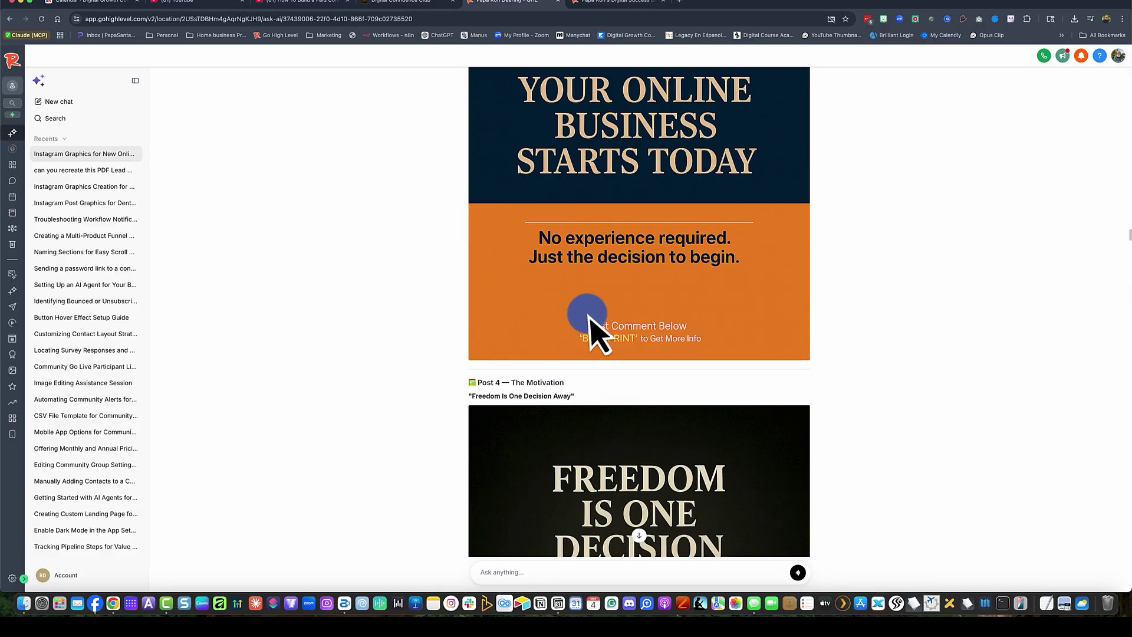
{"action": "scroll", "coordinate": [628, 353], "scroll_direction": "down", "scroll_amount": 10}
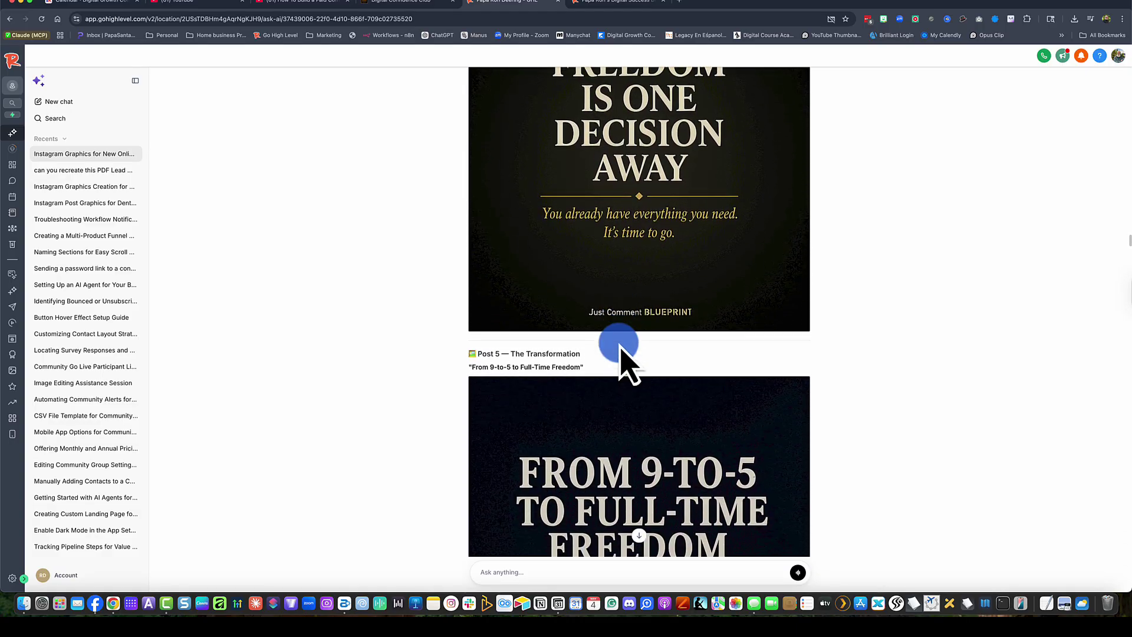
{"action": "scroll", "coordinate": [628, 363], "scroll_direction": "down", "scroll_amount": 9}
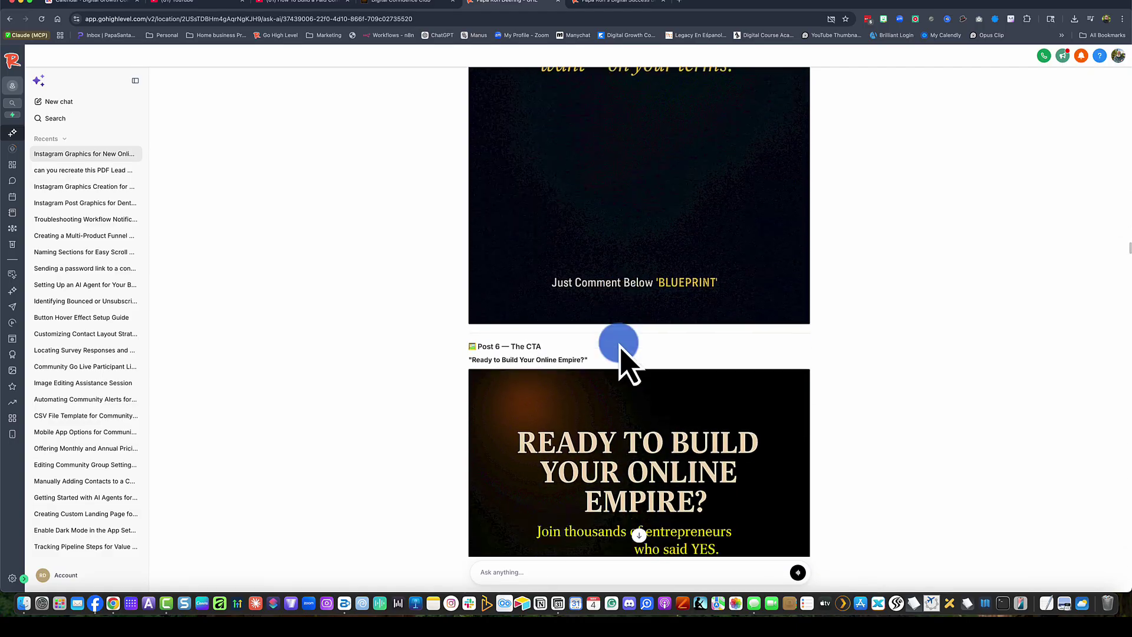
{"action": "scroll", "coordinate": [620, 363], "scroll_direction": "down", "scroll_amount": 4}
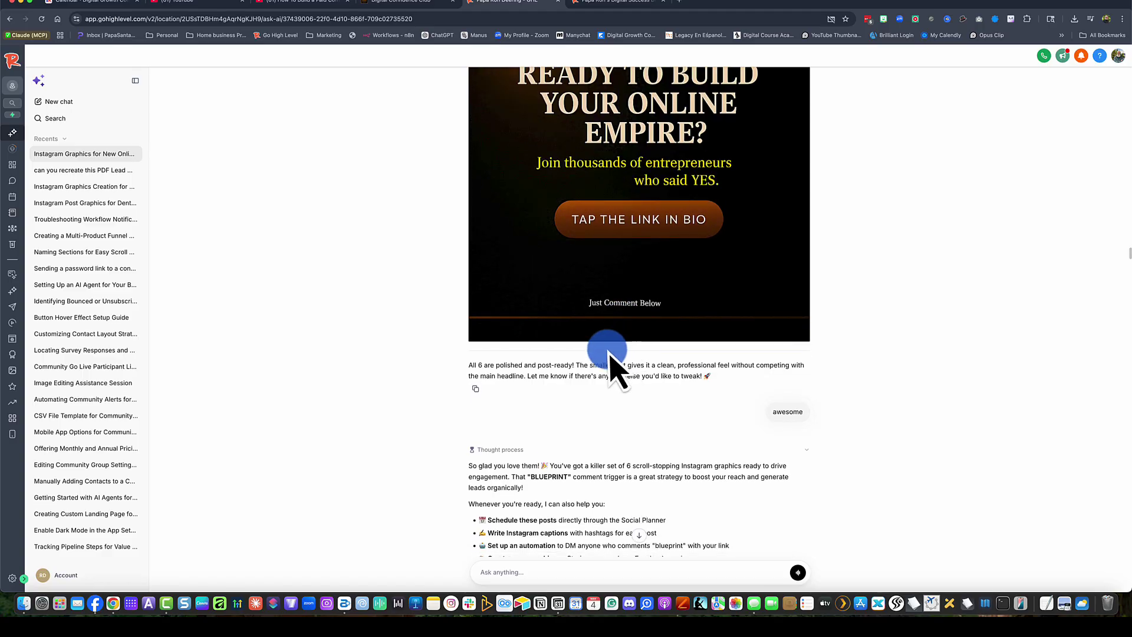
Step: Read the prompt requesting 9 more graphics with 5 of them value based, and examine the value-based and engagement posts
{"action": "scroll", "coordinate": [674, 386], "scroll_direction": "down", "scroll_amount": 3}
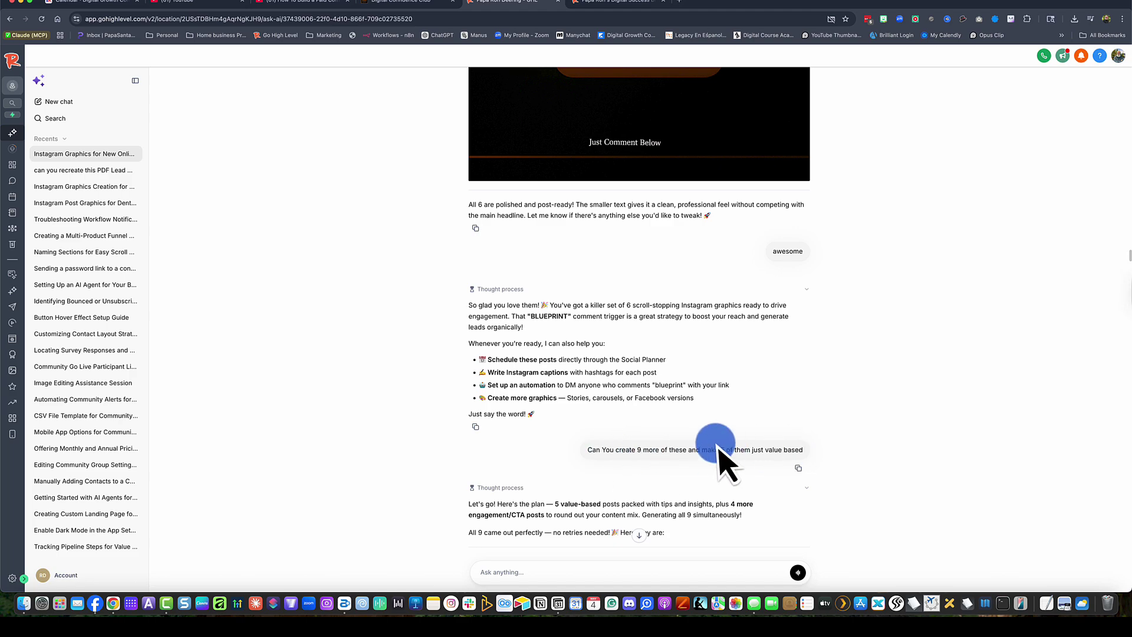
{"action": "scroll", "coordinate": [718, 452], "scroll_direction": "down", "scroll_amount": 1}
{"action": "scroll", "coordinate": [719, 451], "scroll_direction": "down", "scroll_amount": 12}
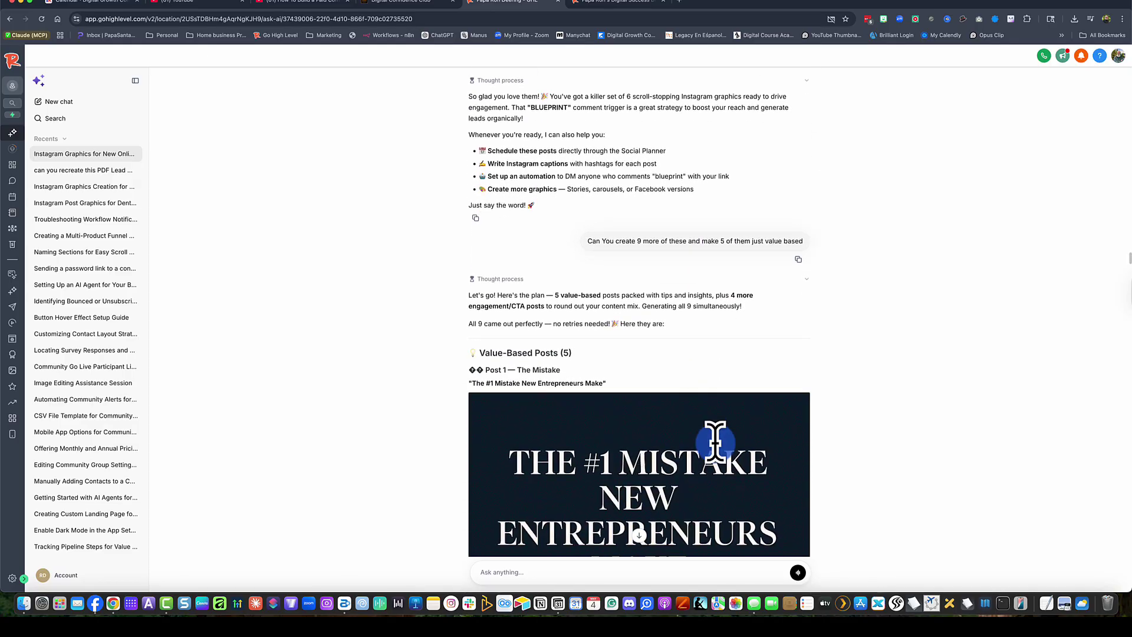
{"action": "scroll", "coordinate": [718, 451], "scroll_direction": "down", "scroll_amount": 7}
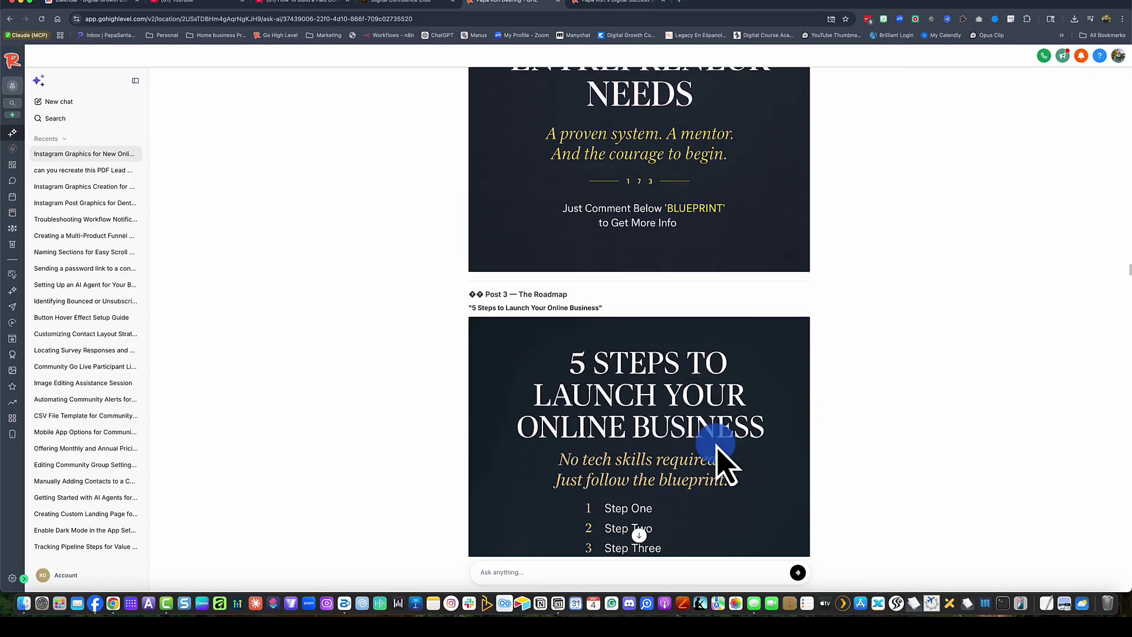
{"action": "scroll", "coordinate": [725, 463], "scroll_direction": "down", "scroll_amount": 14}
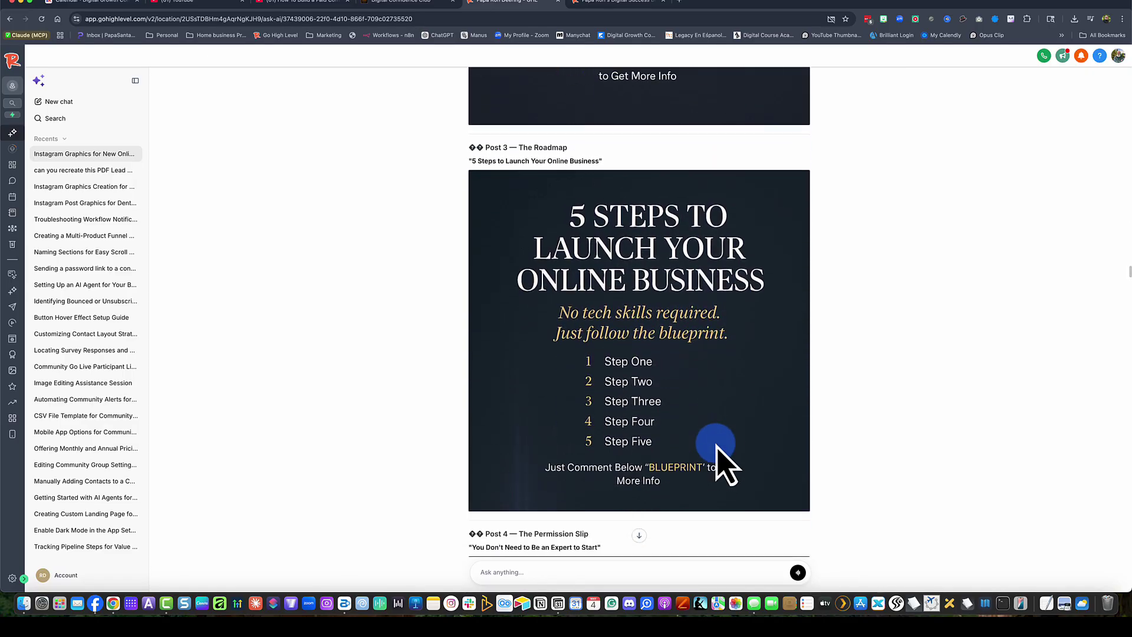
{"action": "scroll", "coordinate": [725, 463], "scroll_direction": "down", "scroll_amount": 20}
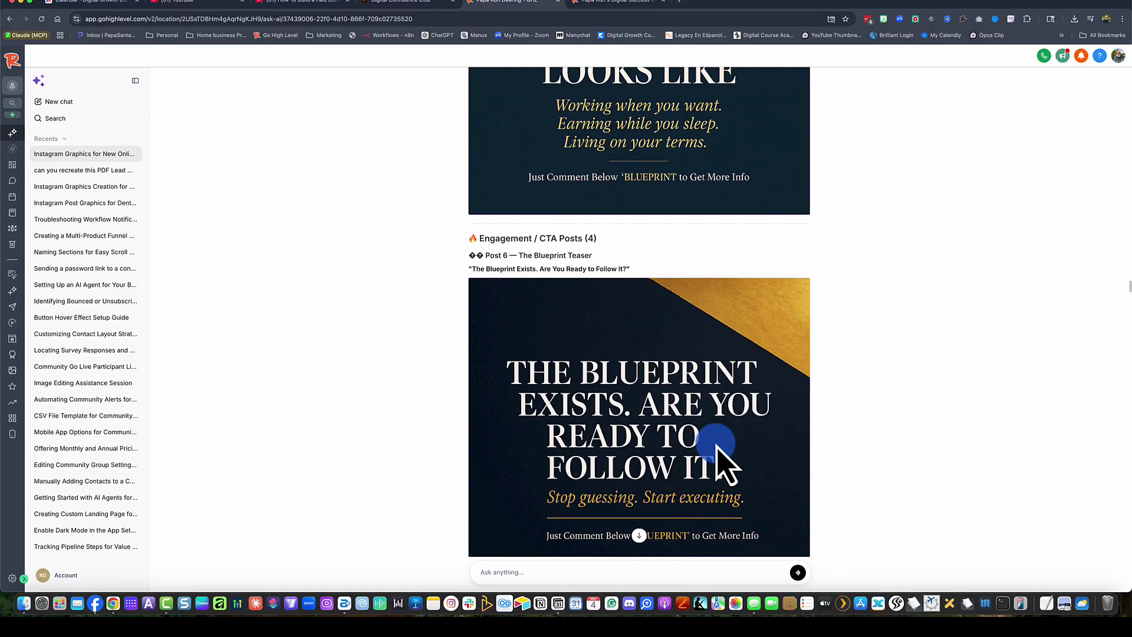
Step: Read the prompt scheduling the 15 Instagram images one a day through the Social Planner, and review its posting schedule, approval and summary
{"action": "scroll", "coordinate": [719, 451], "scroll_direction": "down", "scroll_amount": 11}
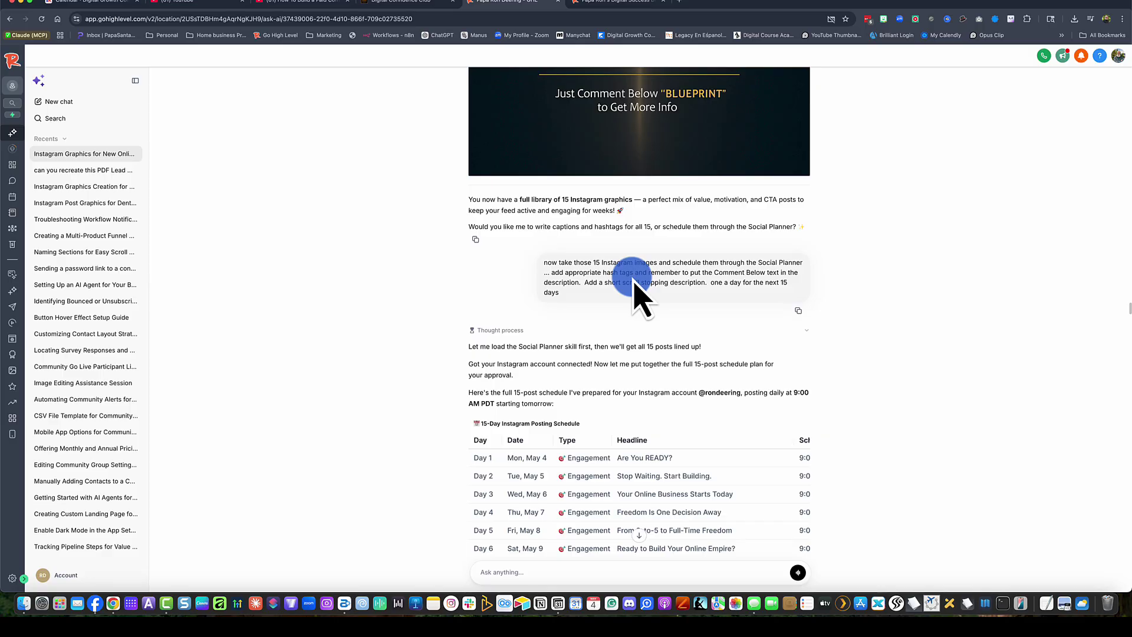
{"action": "scroll", "coordinate": [636, 286], "scroll_direction": "down", "scroll_amount": 10}
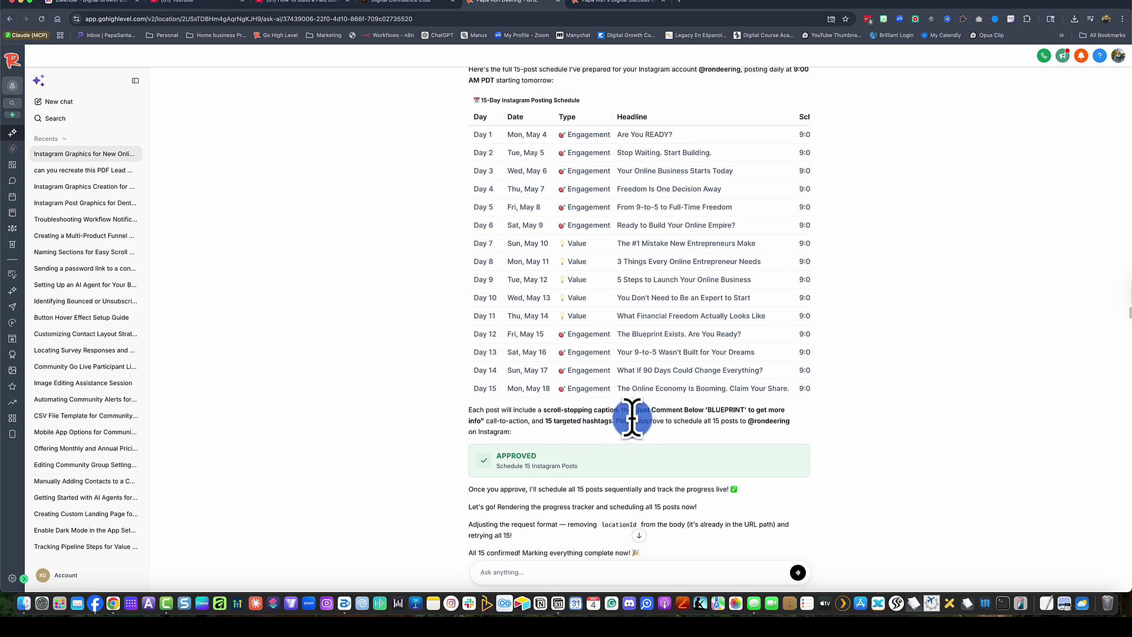
{"action": "scroll", "coordinate": [632, 418], "scroll_direction": "down", "scroll_amount": 8}
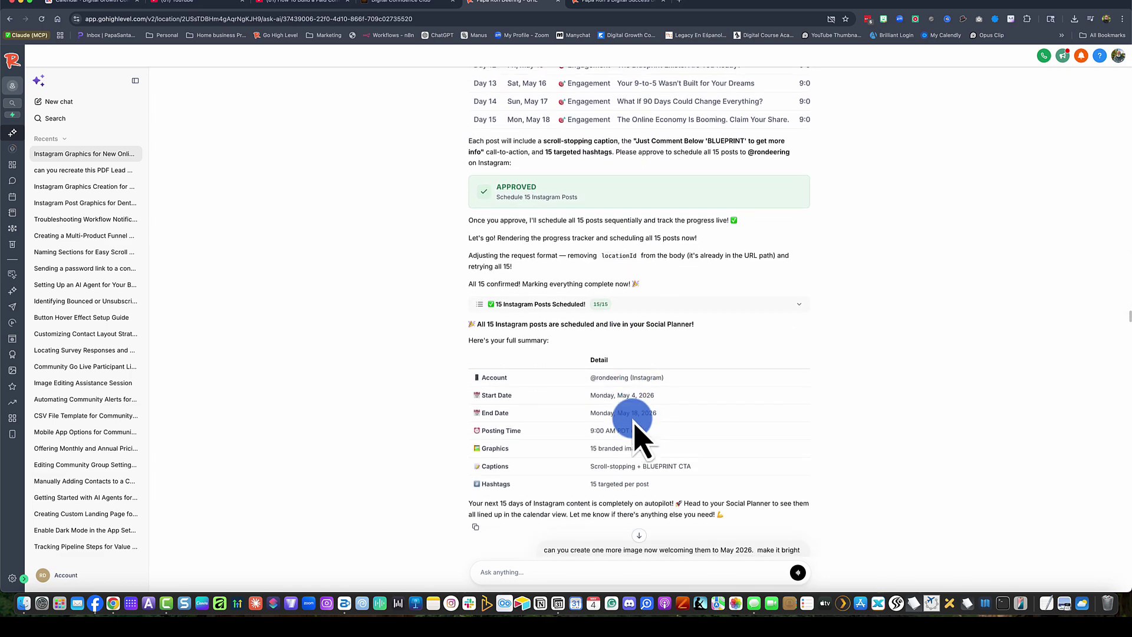
{"action": "scroll", "coordinate": [631, 418], "scroll_direction": "up", "scroll_amount": 2}
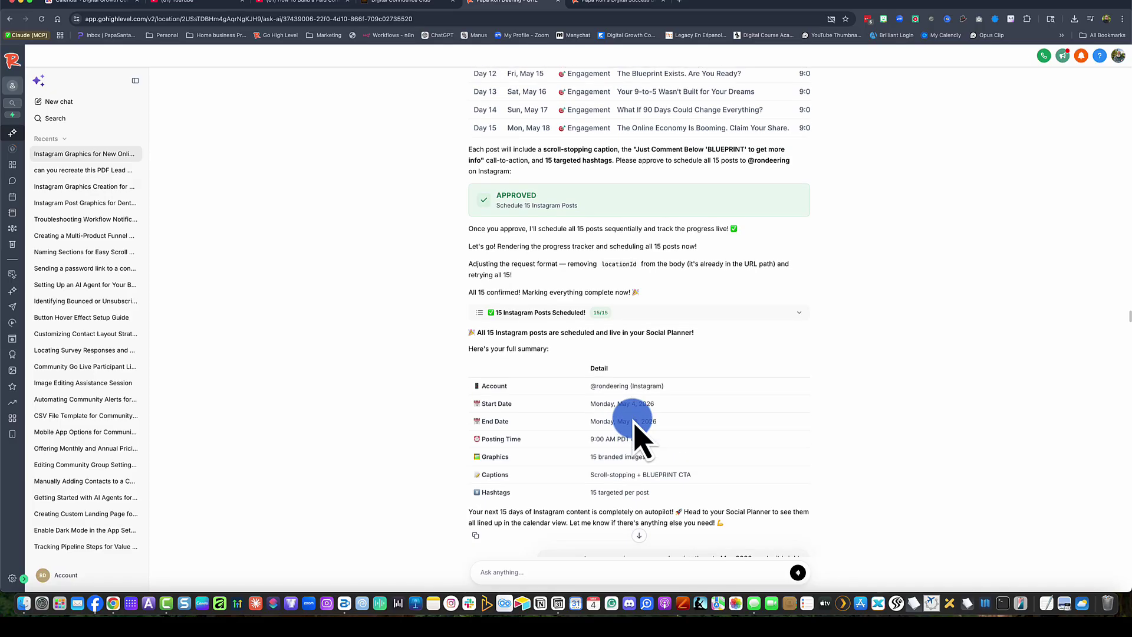
{"action": "scroll", "coordinate": [632, 418], "scroll_direction": "up", "scroll_amount": 5}
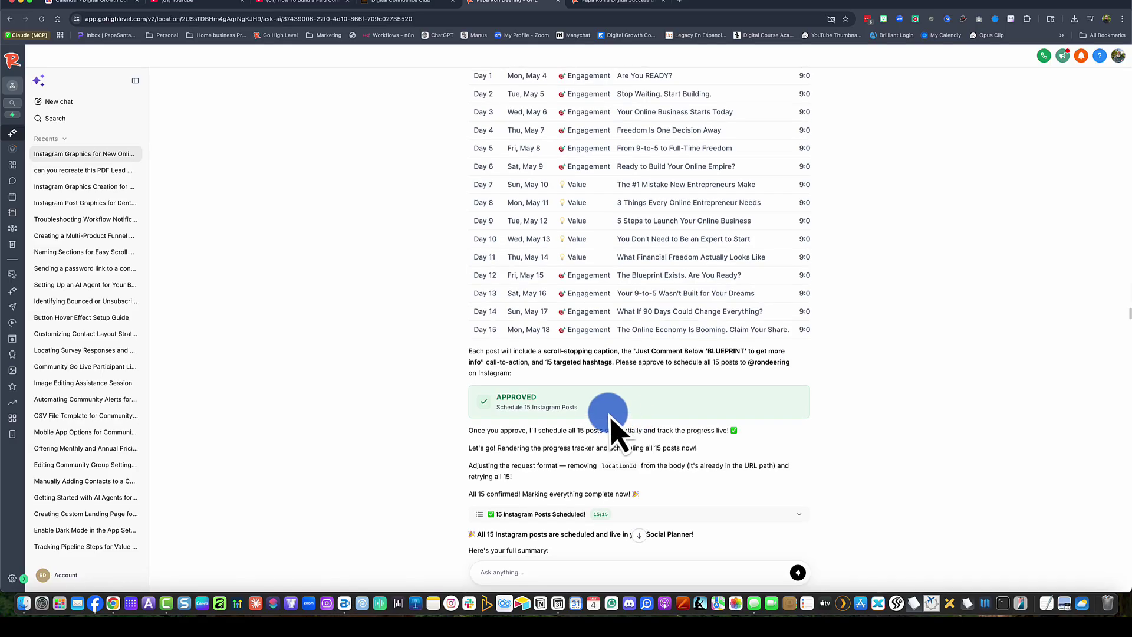
{"action": "scroll", "coordinate": [610, 425], "scroll_direction": "down", "scroll_amount": 5}
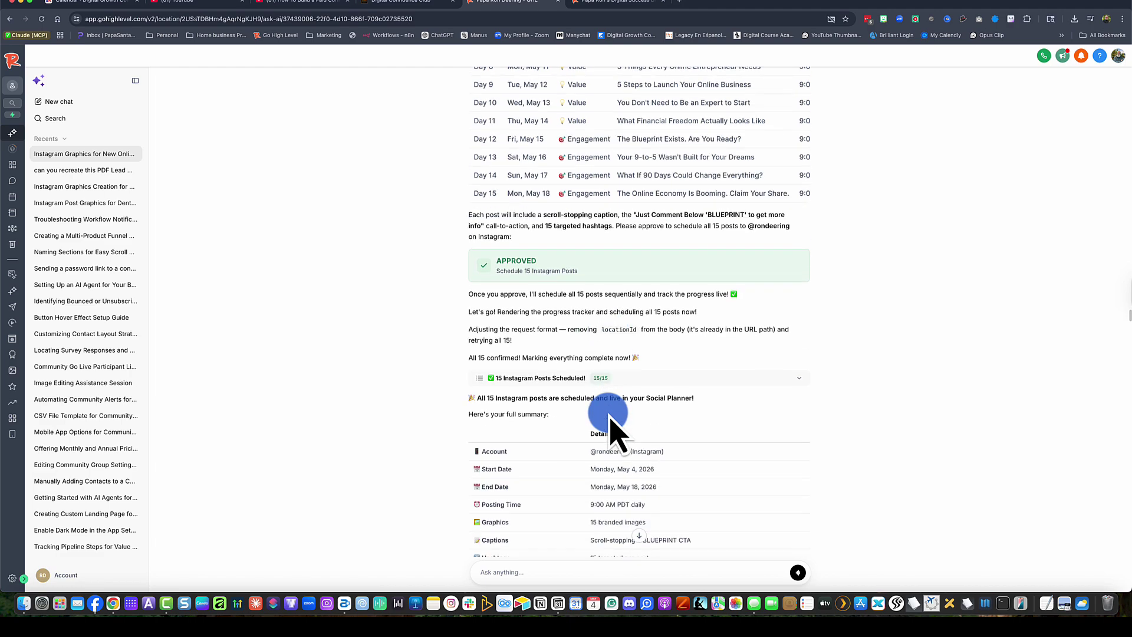
Step: Read the prompt requesting a bright, festive May 2026 welcome image scheduled for 9am PST, and review its graphic and scheduling recap
{"action": "scroll", "coordinate": [610, 422], "scroll_direction": "down", "scroll_amount": 3}
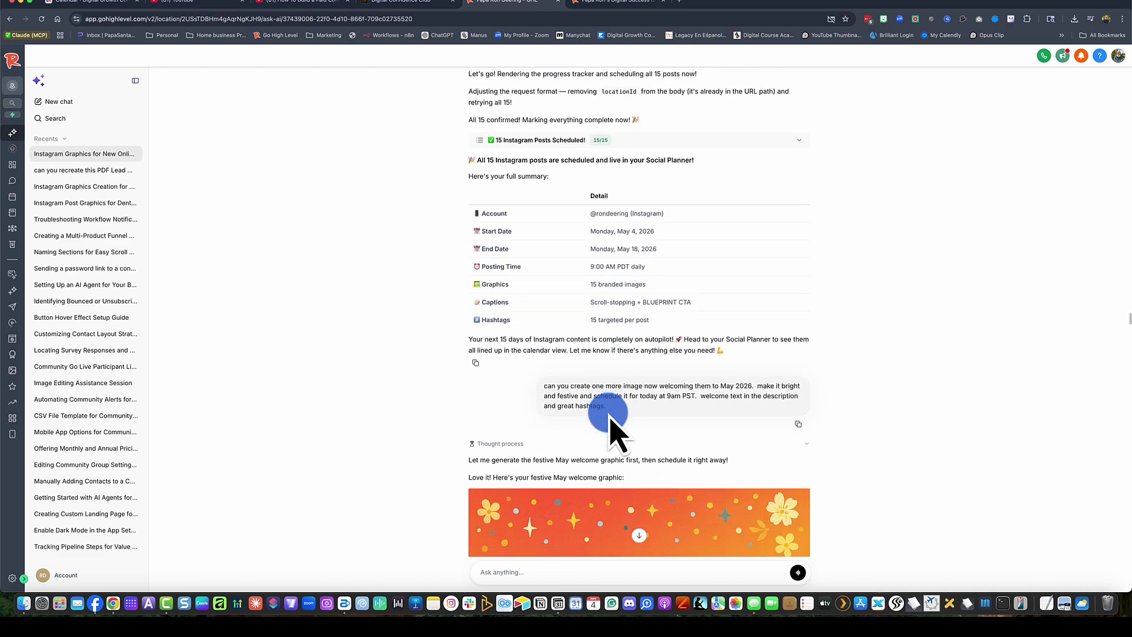
{"action": "scroll", "coordinate": [610, 425], "scroll_direction": "down", "scroll_amount": 2}
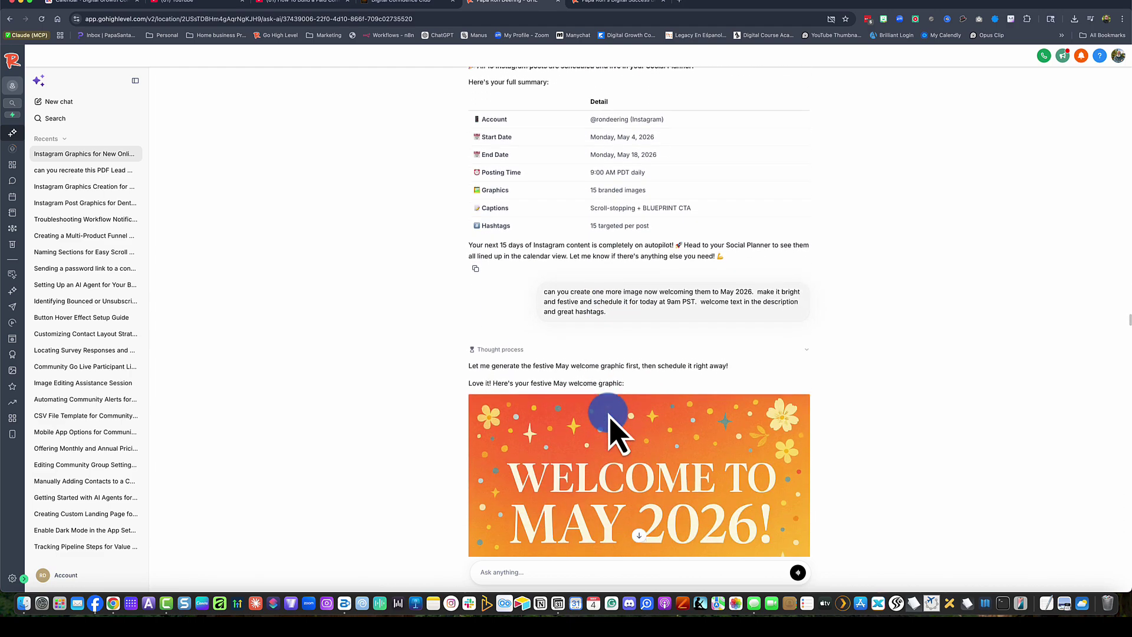
{"action": "scroll", "coordinate": [627, 434], "scroll_direction": "down", "scroll_amount": 2}
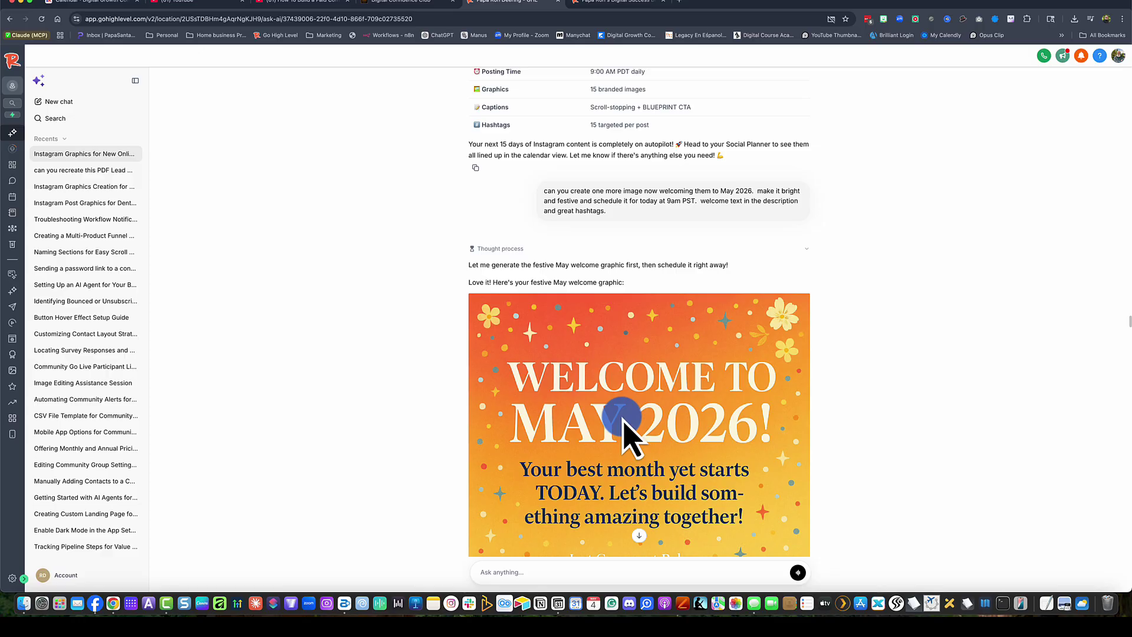
{"action": "scroll", "coordinate": [624, 423], "scroll_direction": "down", "scroll_amount": 5}
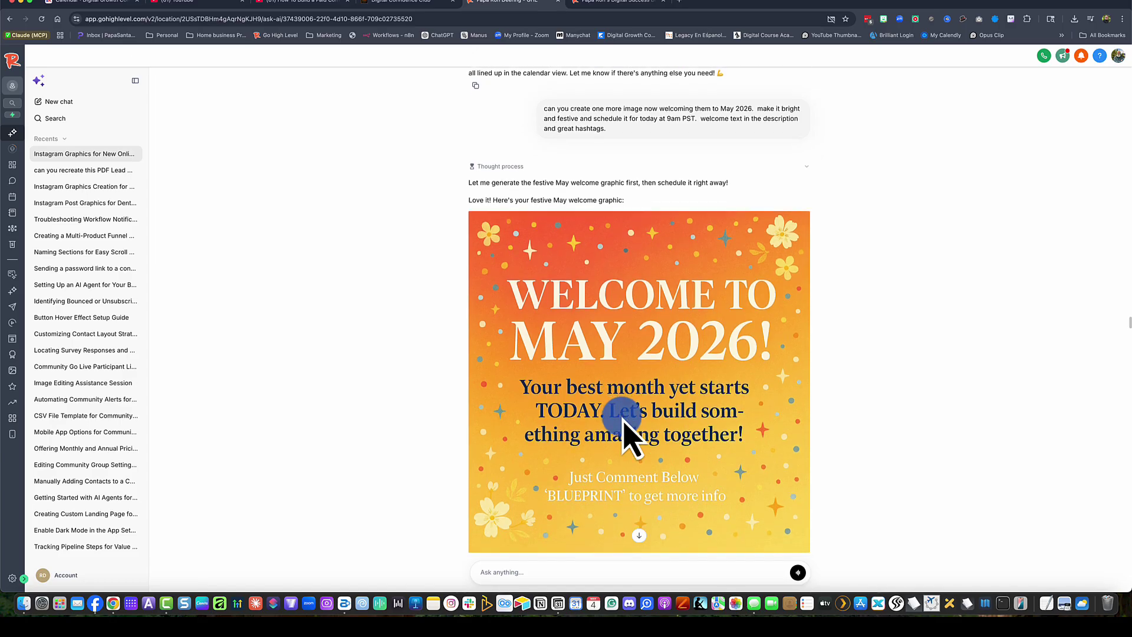
{"action": "scroll", "coordinate": [624, 424], "scroll_direction": "down", "scroll_amount": 6}
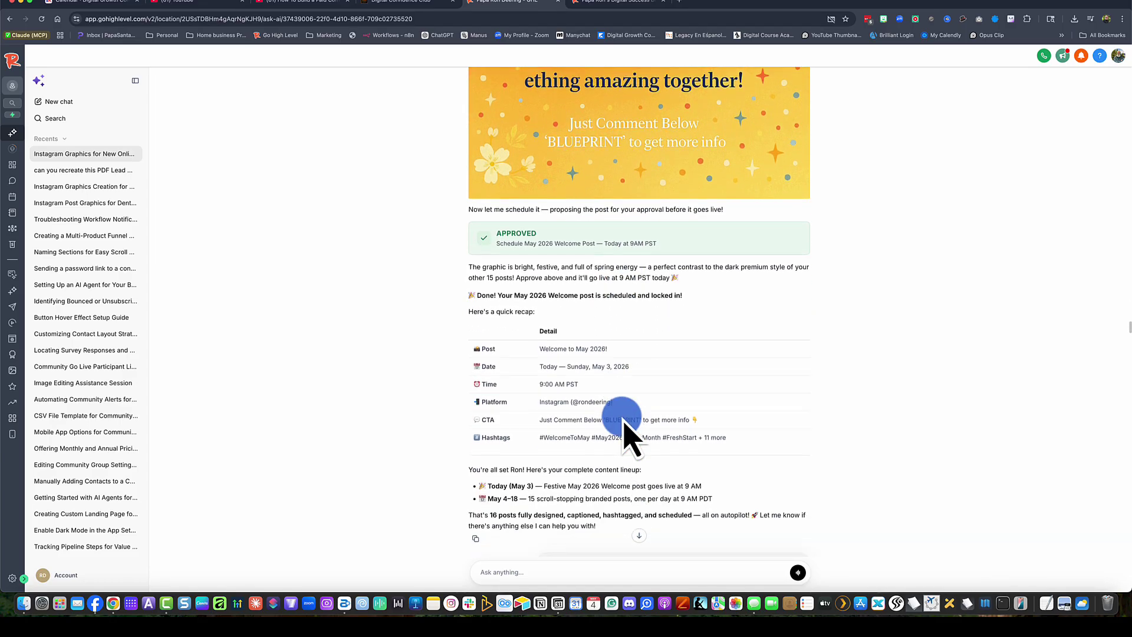
Step: Read the prompt asking Ask AI to keep a personal photo in memory, and review its reply and the session recap
{"action": "scroll", "coordinate": [624, 424], "scroll_direction": "down", "scroll_amount": 3}
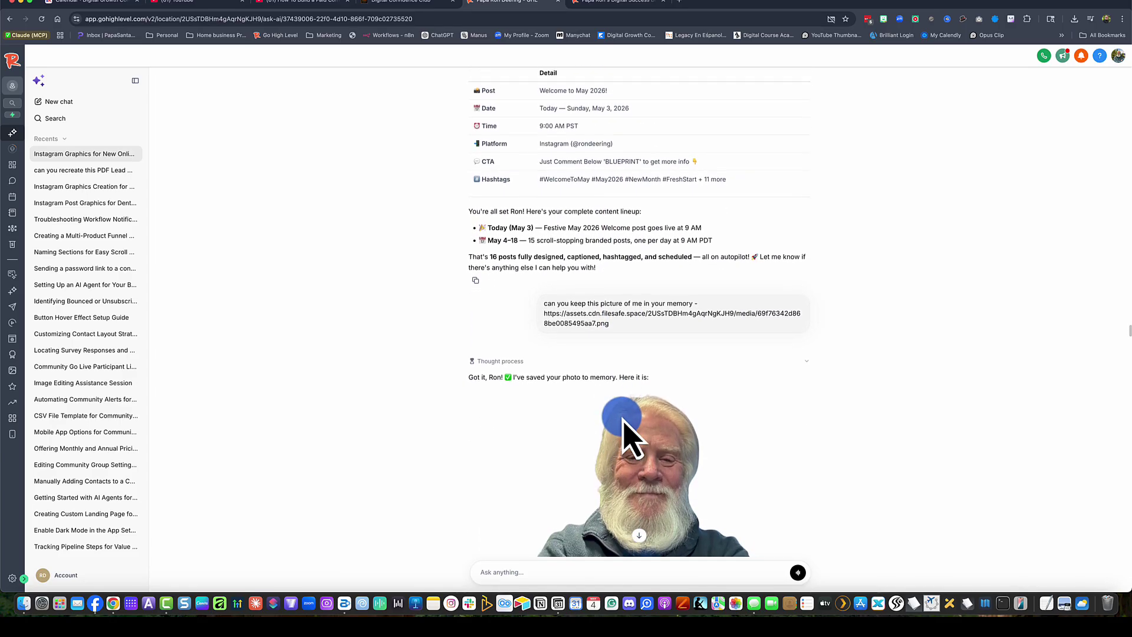
{"action": "scroll", "coordinate": [624, 423], "scroll_direction": "down", "scroll_amount": 3}
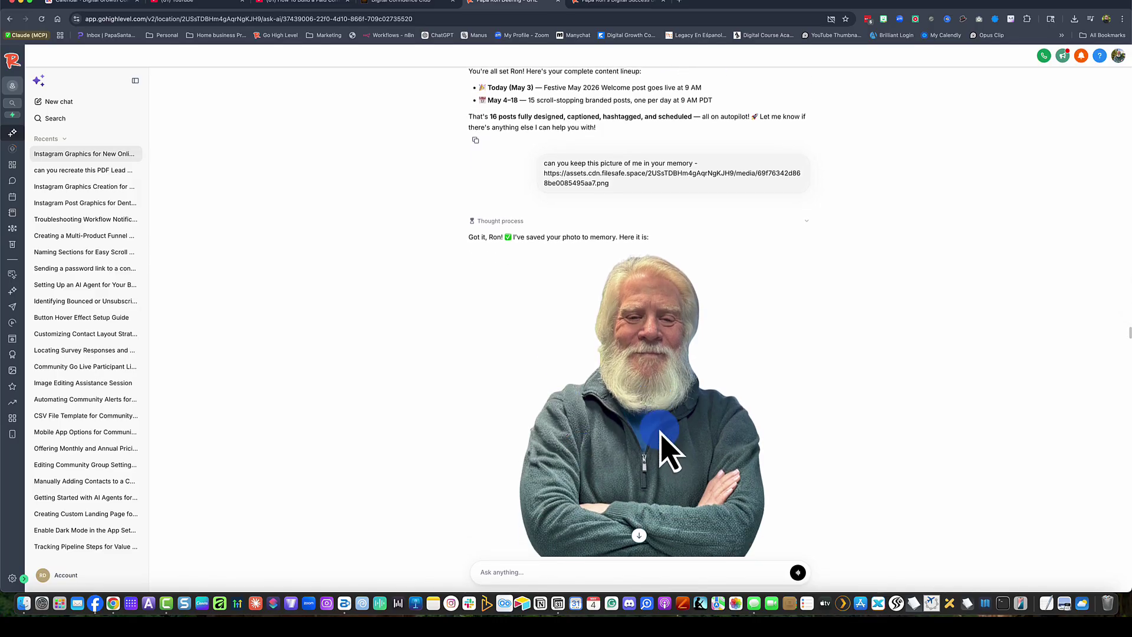
{"action": "scroll", "coordinate": [660, 450], "scroll_direction": "down", "scroll_amount": 8}
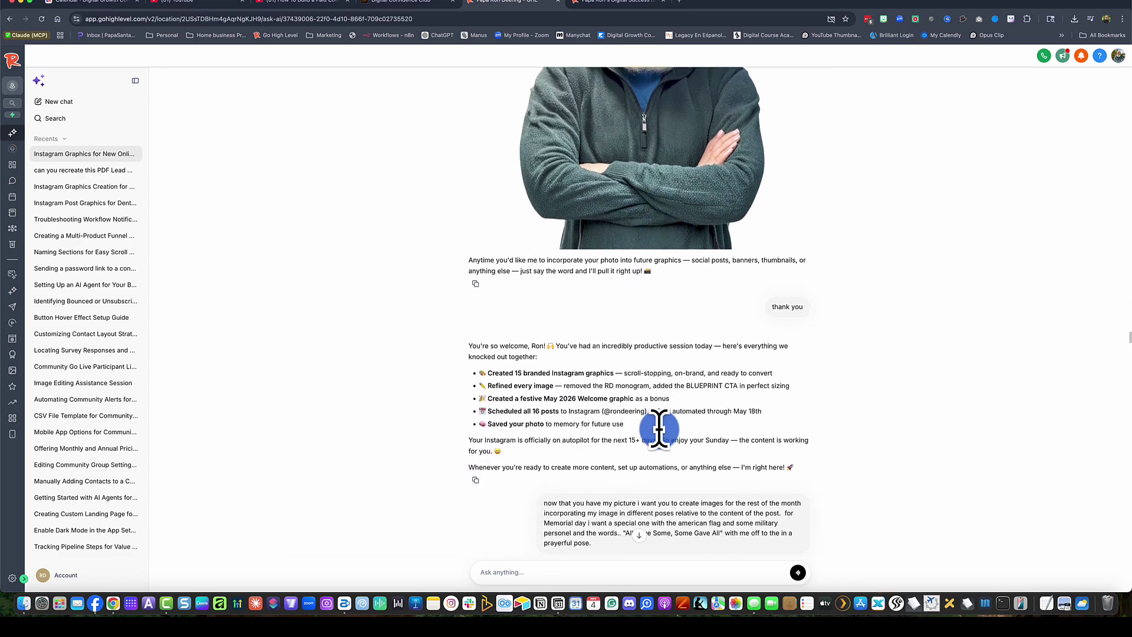
Step: Read the prompt for rest-of-month images with the saved photo in different poses, and examine the May 19–31 graphics, including the Memorial Day special
{"action": "scroll", "coordinate": [660, 449], "scroll_direction": "down", "scroll_amount": 1}
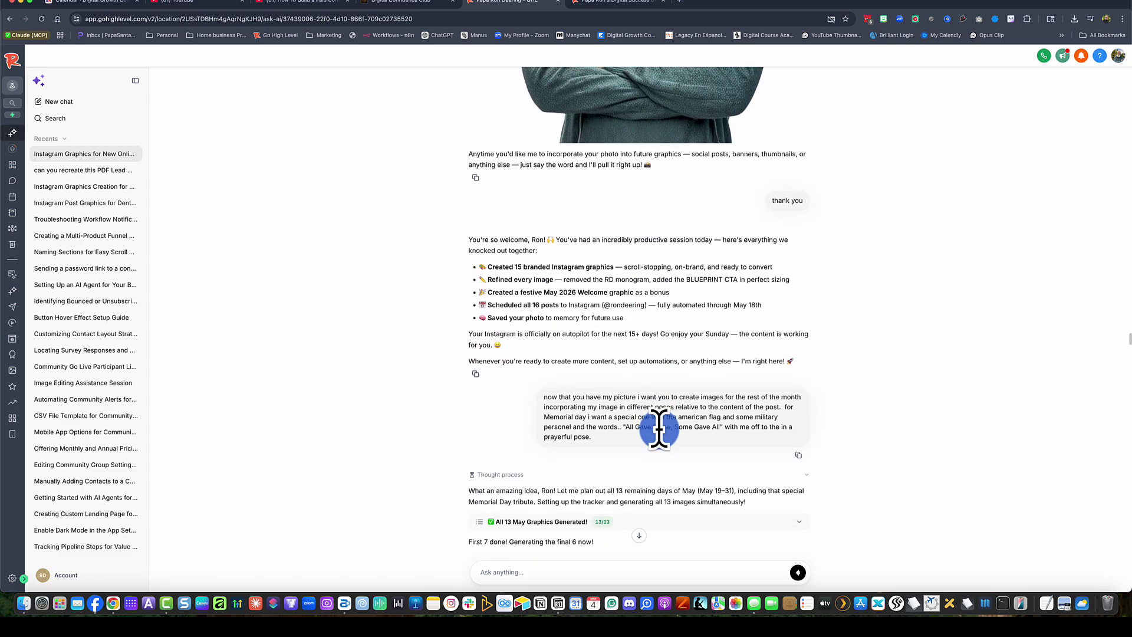
{"action": "scroll", "coordinate": [659, 429], "scroll_direction": "down", "scroll_amount": 2}
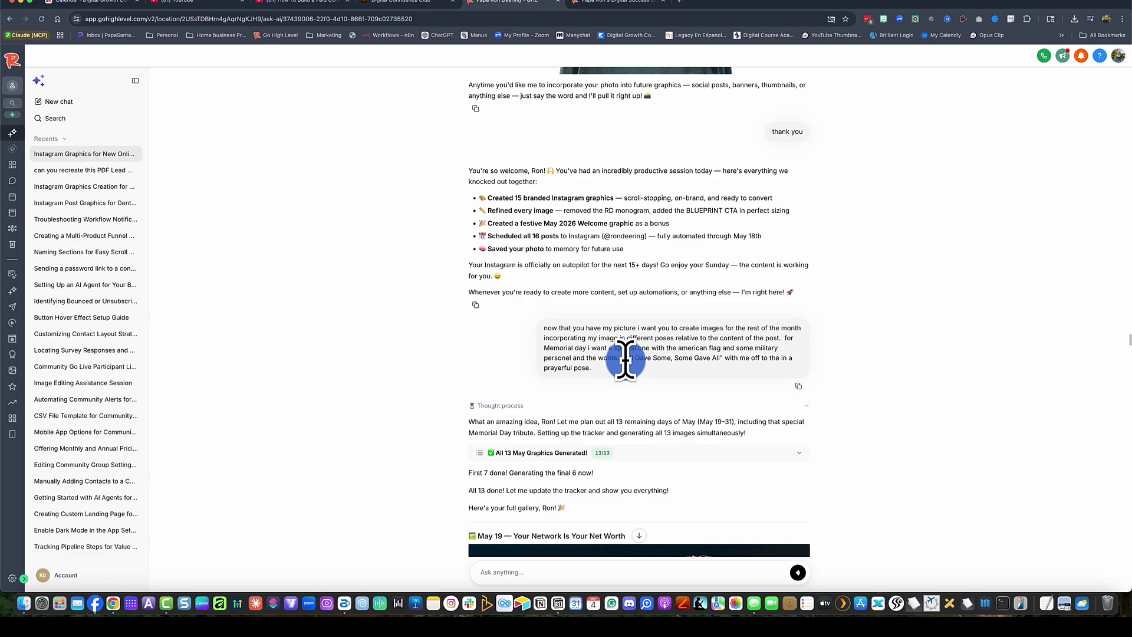
{"action": "scroll", "coordinate": [514, 395], "scroll_direction": "down", "scroll_amount": 2}
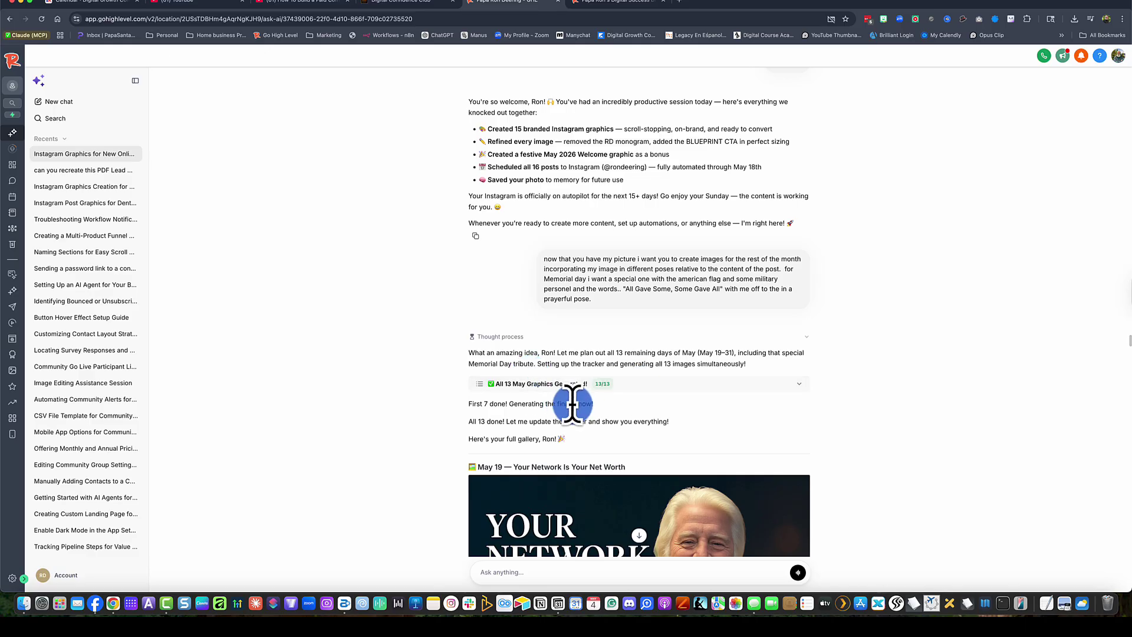
{"action": "scroll", "coordinate": [534, 403], "scroll_direction": "down", "scroll_amount": 1}
{"action": "scroll", "coordinate": [534, 403], "scroll_direction": "down", "scroll_amount": 8}
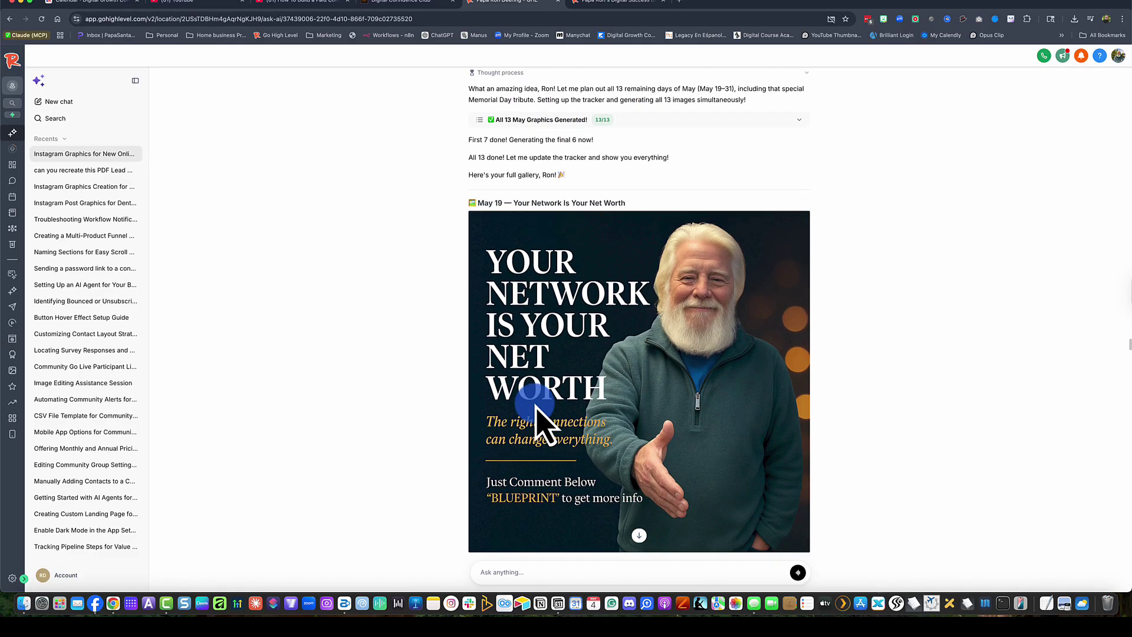
{"action": "scroll", "coordinate": [537, 417], "scroll_direction": "down", "scroll_amount": 10}
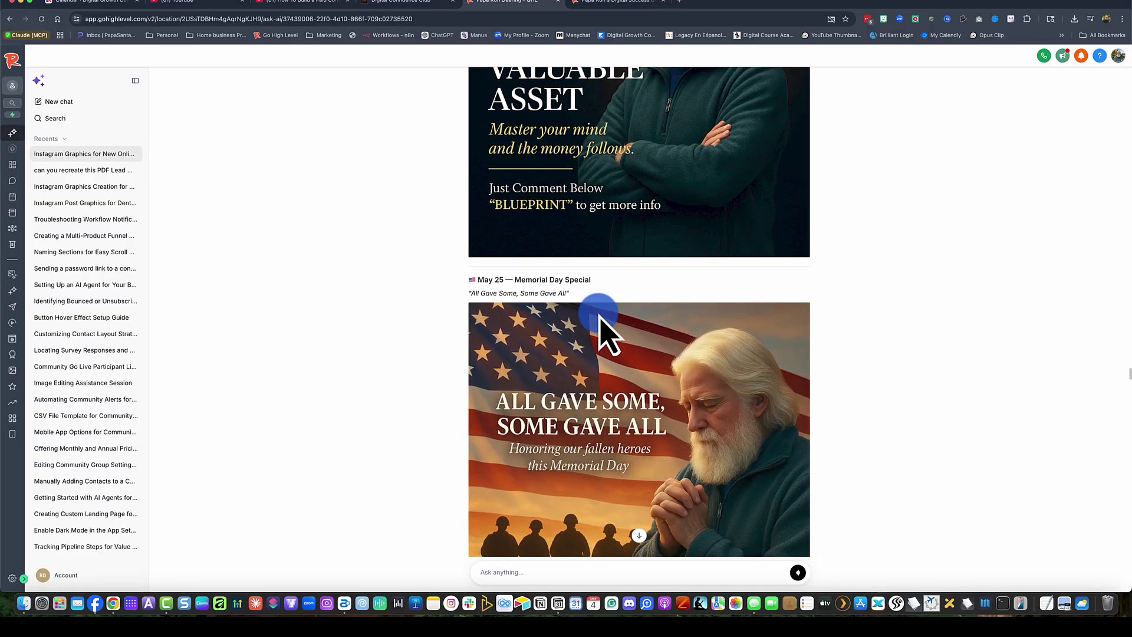
{"action": "scroll", "coordinate": [602, 321], "scroll_direction": "down", "scroll_amount": 2}
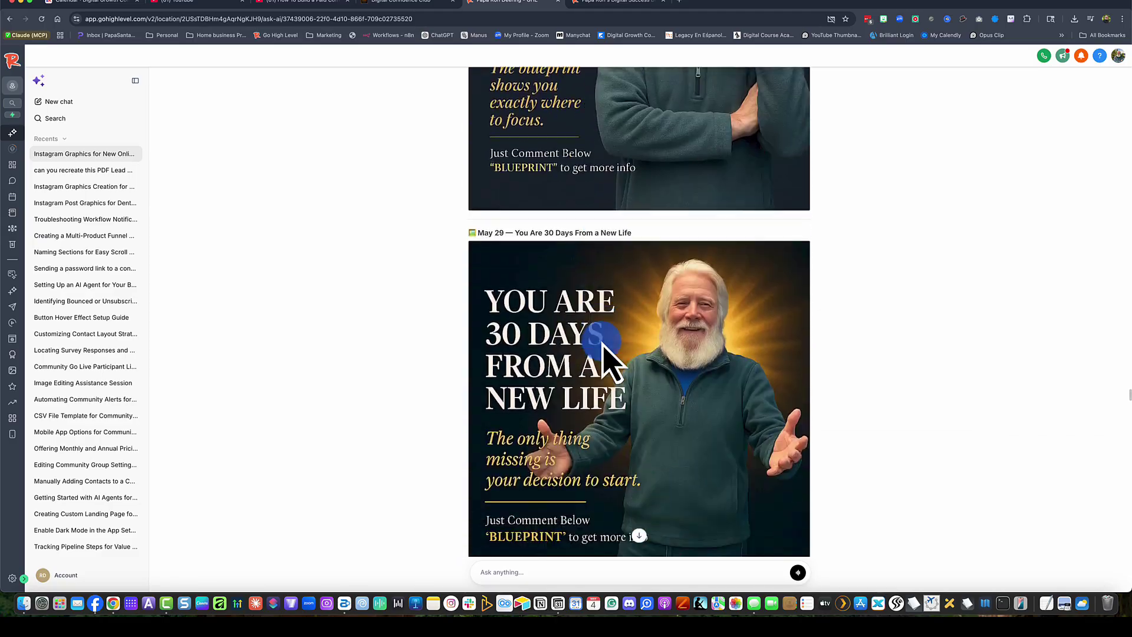
{"action": "scroll", "coordinate": [602, 354], "scroll_direction": "down", "scroll_amount": 10}
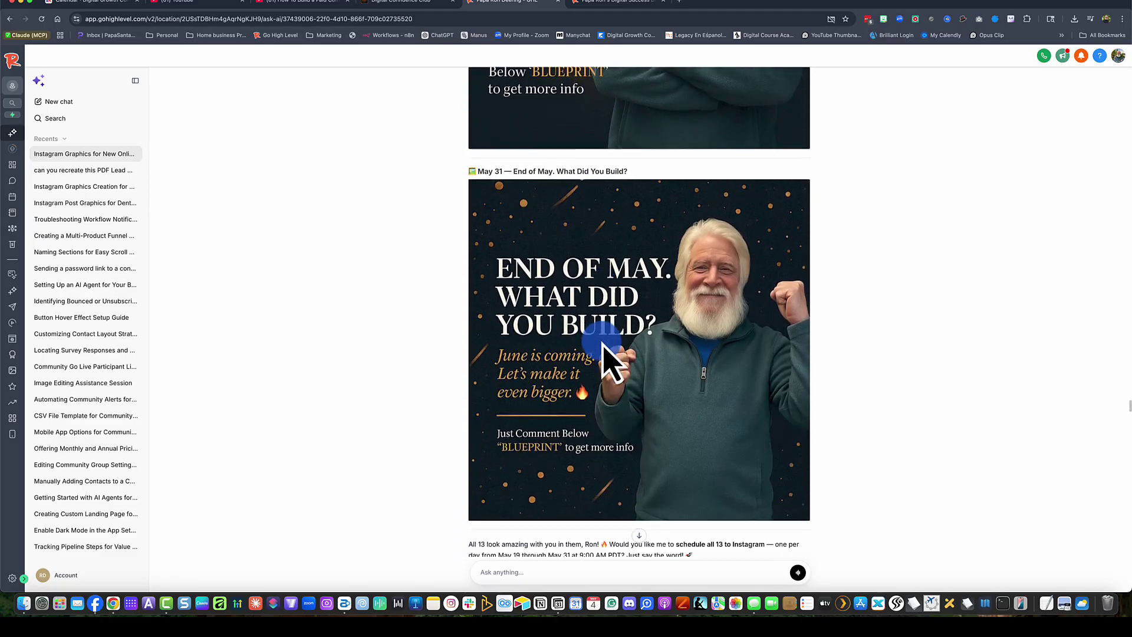
Step: Read the prompt asking for a different outfit in every post, and examine the regenerated graphics from May 19 through Memorial Day
{"action": "scroll", "coordinate": [607, 360], "scroll_direction": "down", "scroll_amount": 5}
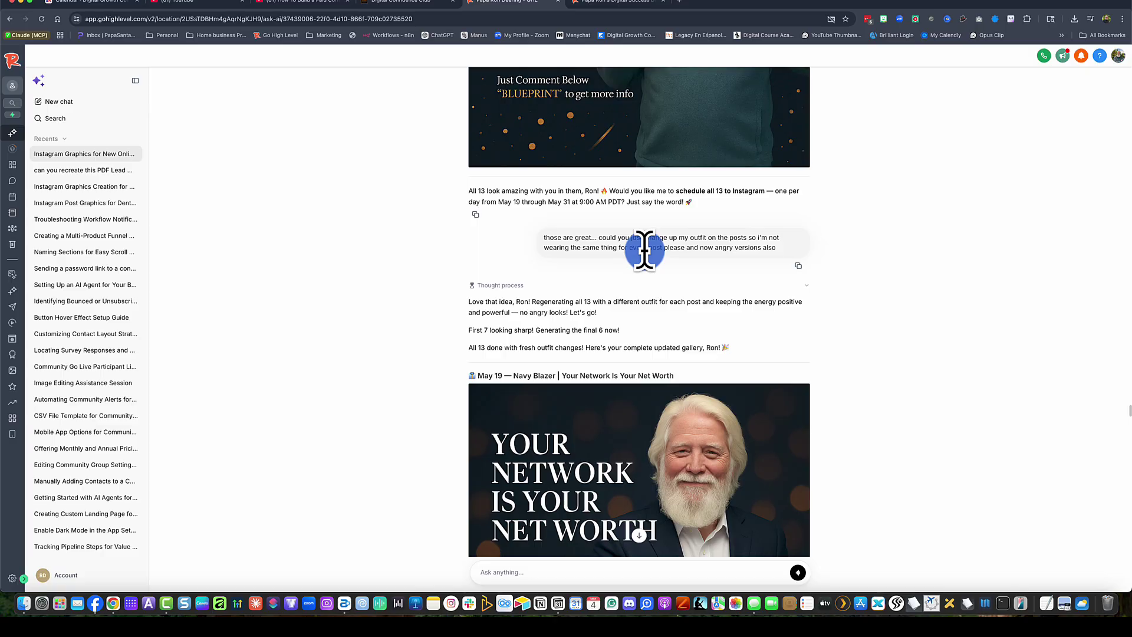
{"action": "scroll", "coordinate": [645, 250], "scroll_direction": "down", "scroll_amount": 5}
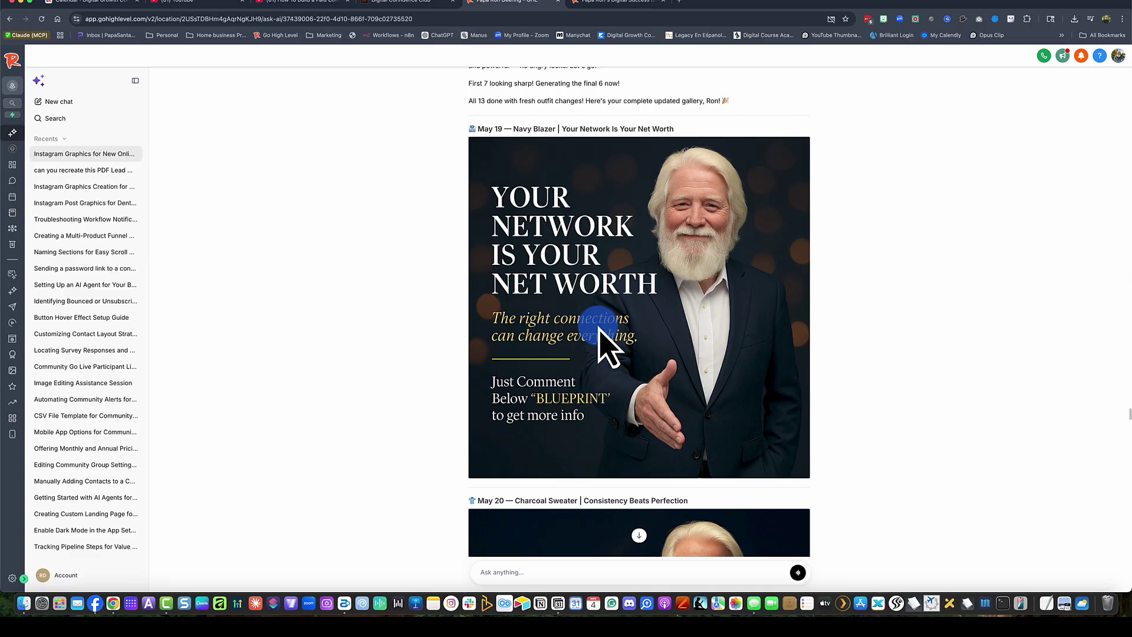
{"action": "scroll", "coordinate": [608, 348], "scroll_direction": "down", "scroll_amount": 8}
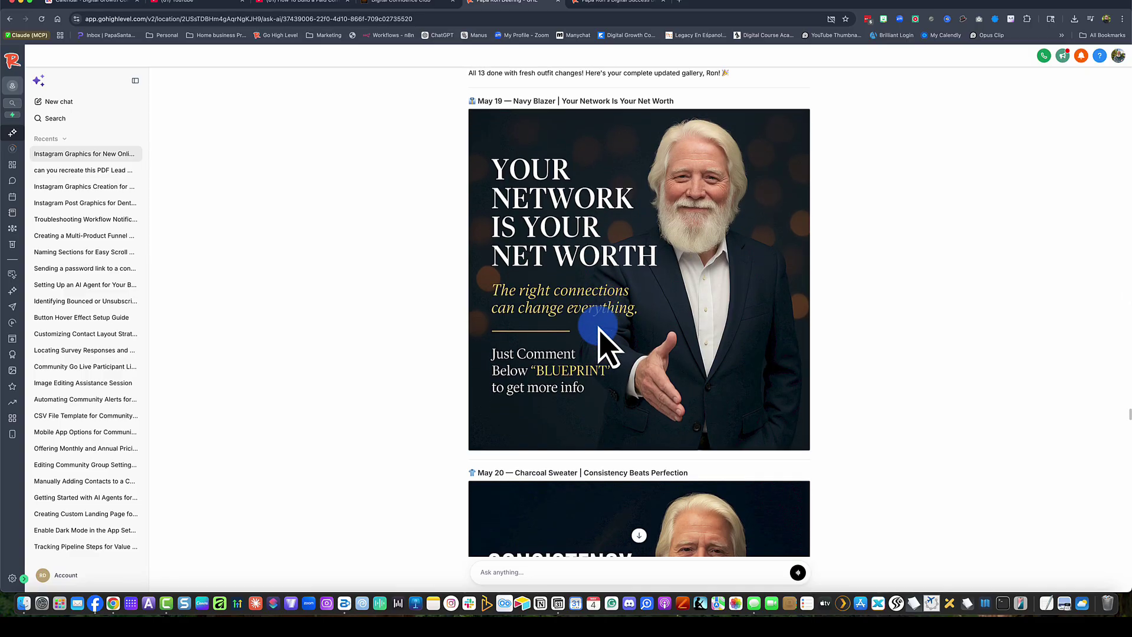
{"action": "scroll", "coordinate": [747, 307], "scroll_direction": "down", "scroll_amount": 9}
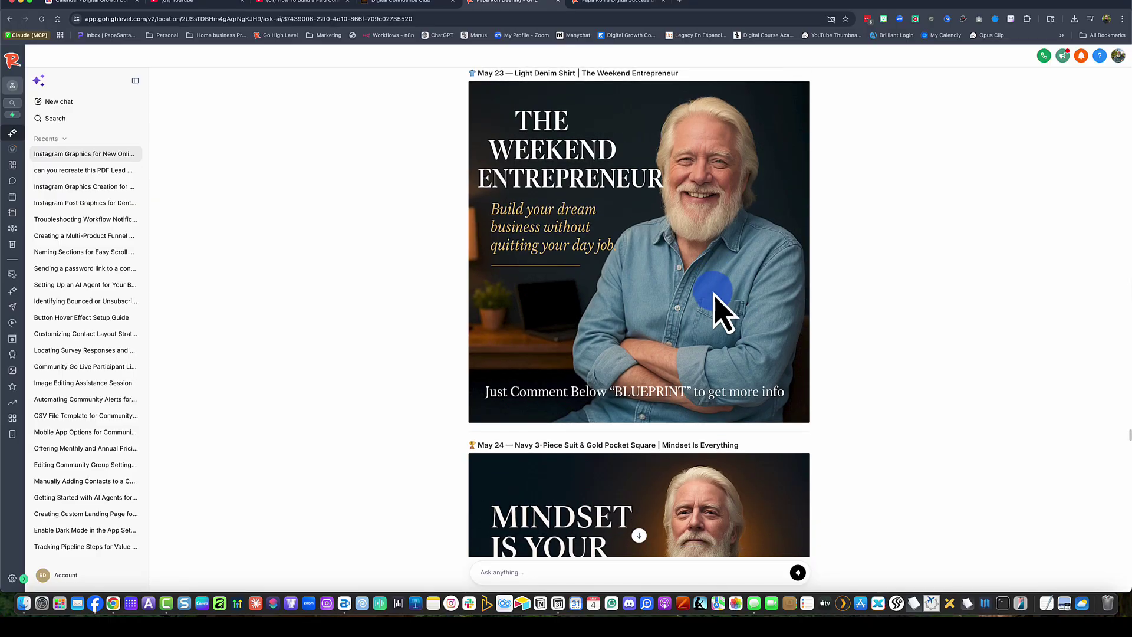
{"action": "scroll", "coordinate": [687, 299], "scroll_direction": "down", "scroll_amount": 2}
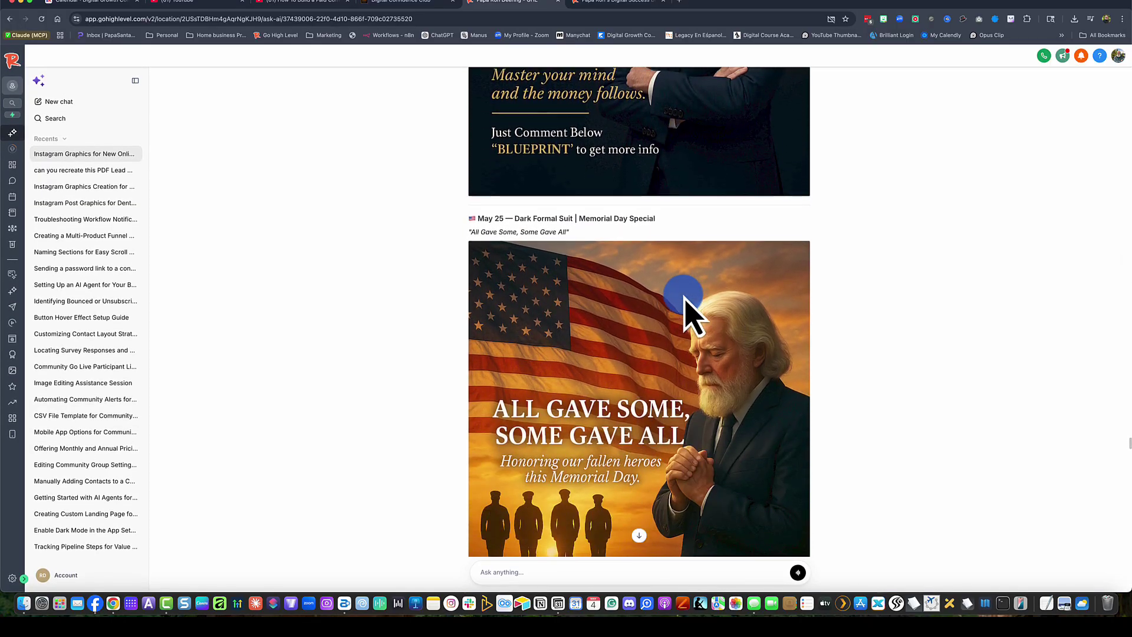
Step: Examine the last casual-outfit graphics through May 31, and review the 9am PST scheduling reply with its full-month summary
{"action": "scroll", "coordinate": [687, 301], "scroll_direction": "down", "scroll_amount": 2}
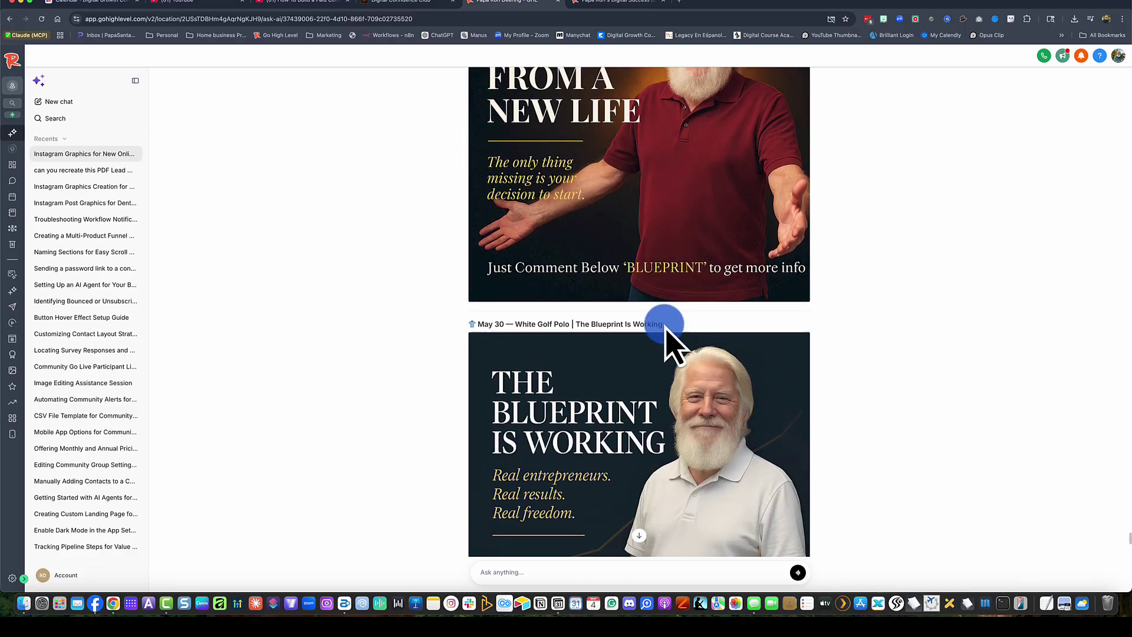
{"action": "scroll", "coordinate": [667, 330], "scroll_direction": "down", "scroll_amount": 9}
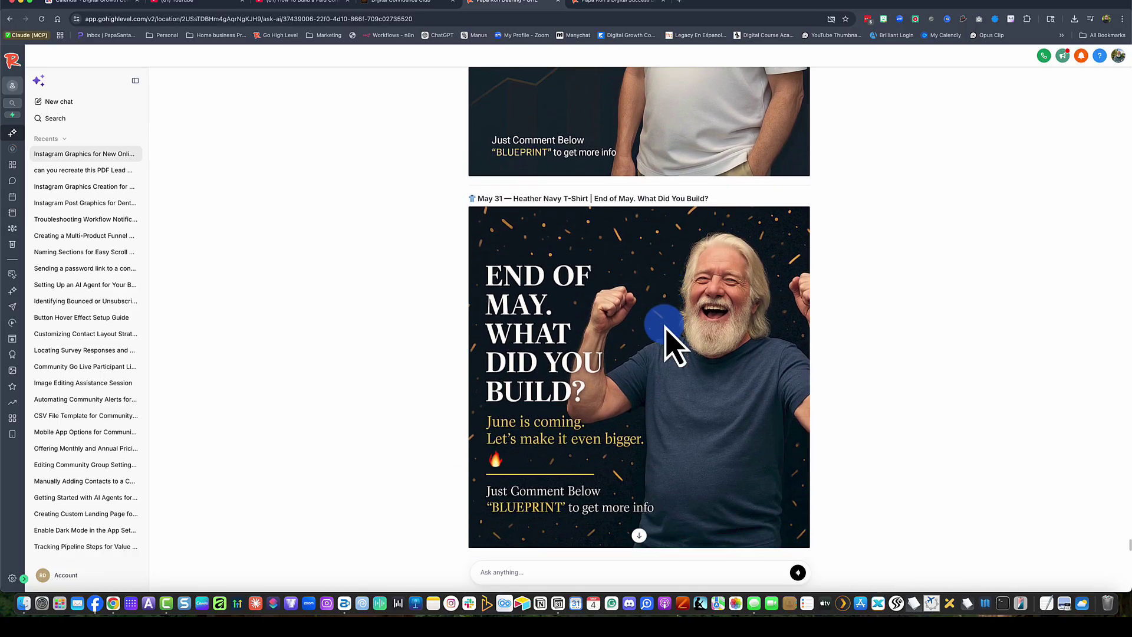
{"action": "scroll", "coordinate": [666, 331], "scroll_direction": "down", "scroll_amount": 8}
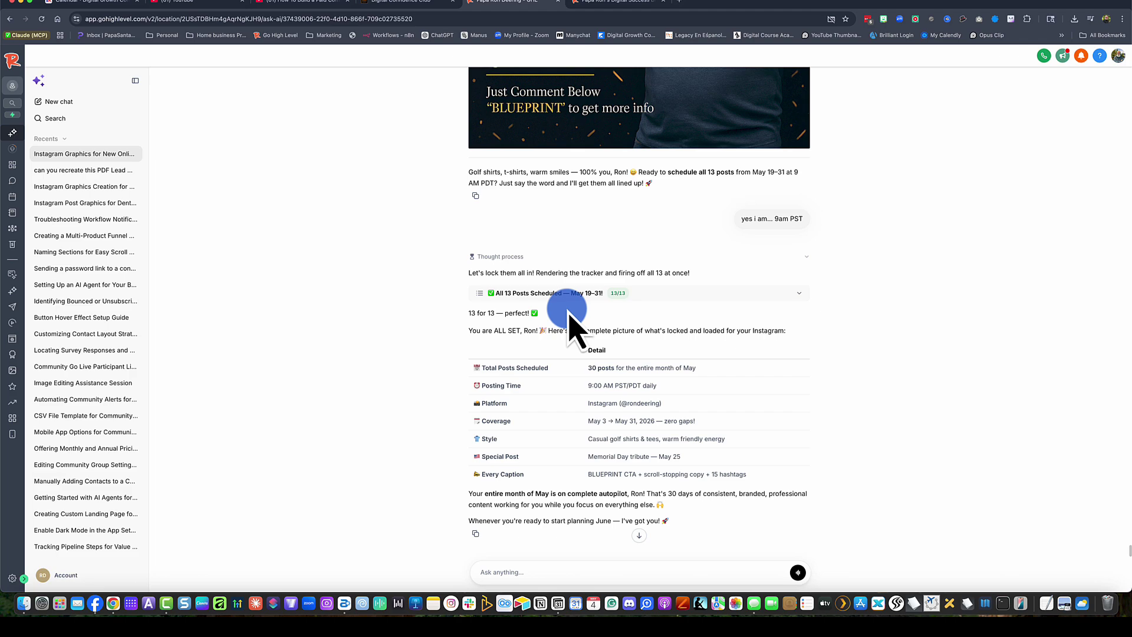
{"action": "scroll", "coordinate": [572, 327], "scroll_direction": "down", "scroll_amount": 1}
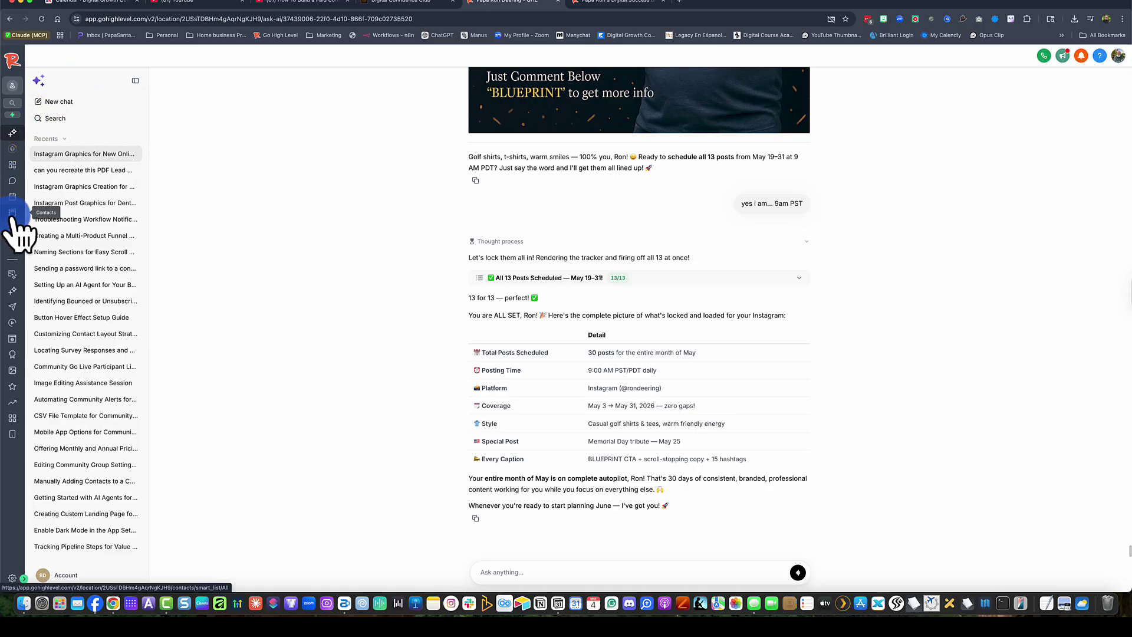
Step: Open the Social Planner and filter its post list to the Instagram account only
{"action": "left_click", "coordinate": [13, 307]}
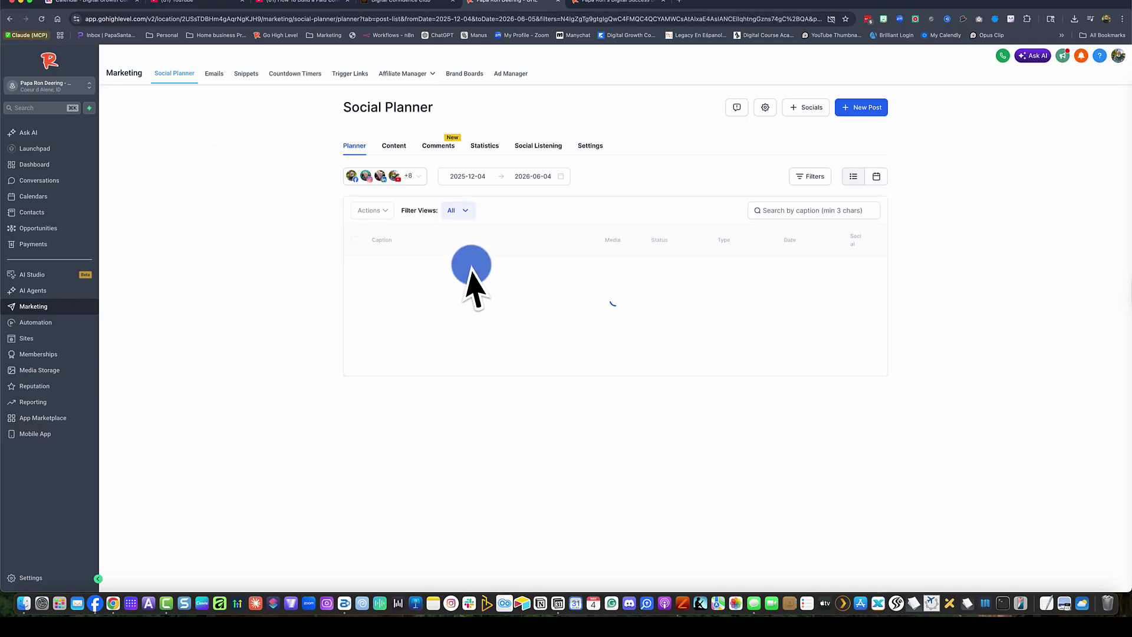
{"action": "left_click", "coordinate": [420, 178]}
{"action": "left_click", "coordinate": [355, 253]}
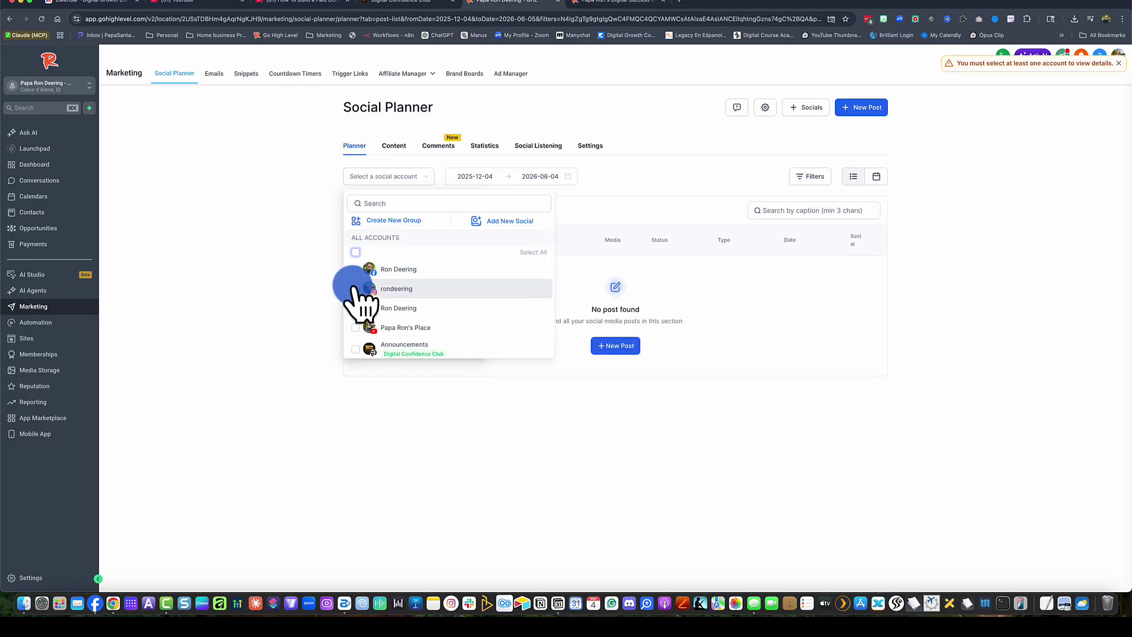
{"action": "left_click", "coordinate": [356, 289]}
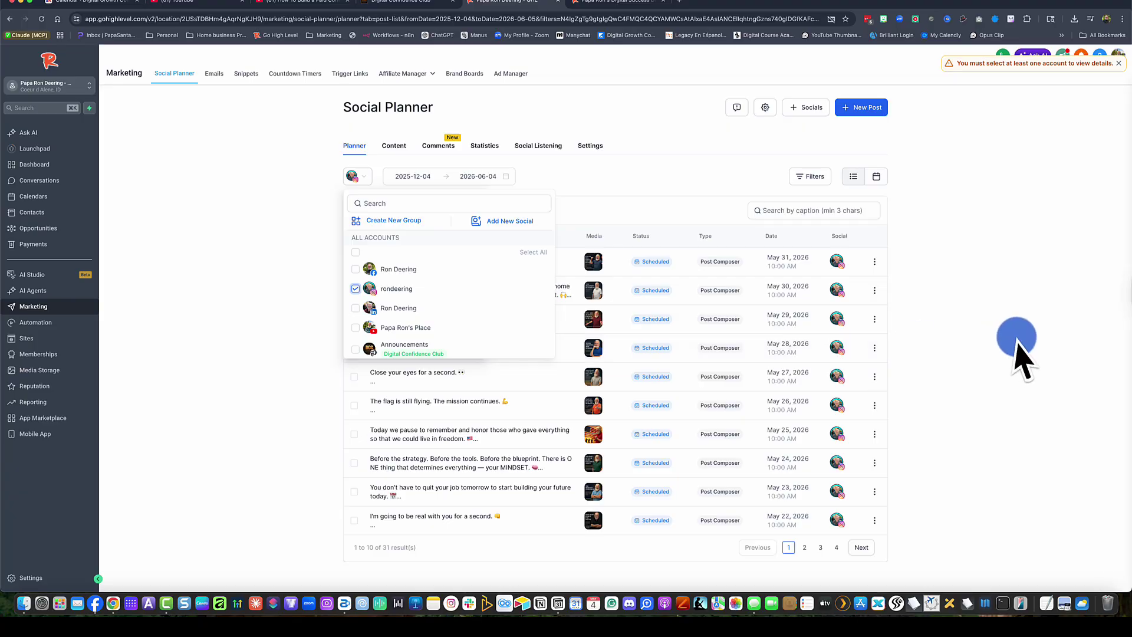
{"action": "left_click", "coordinate": [1013, 349]}
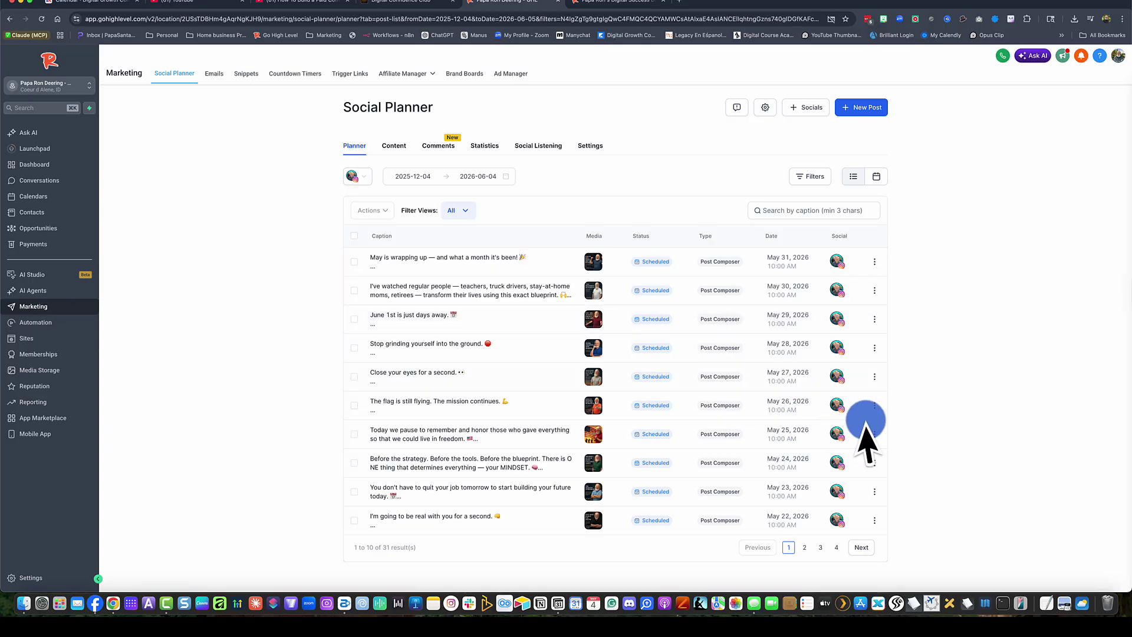
Step: Open the May 25 Memorial Day post's details, review its image, caption and hashtags, and close them
{"action": "left_click", "coordinate": [426, 440]}
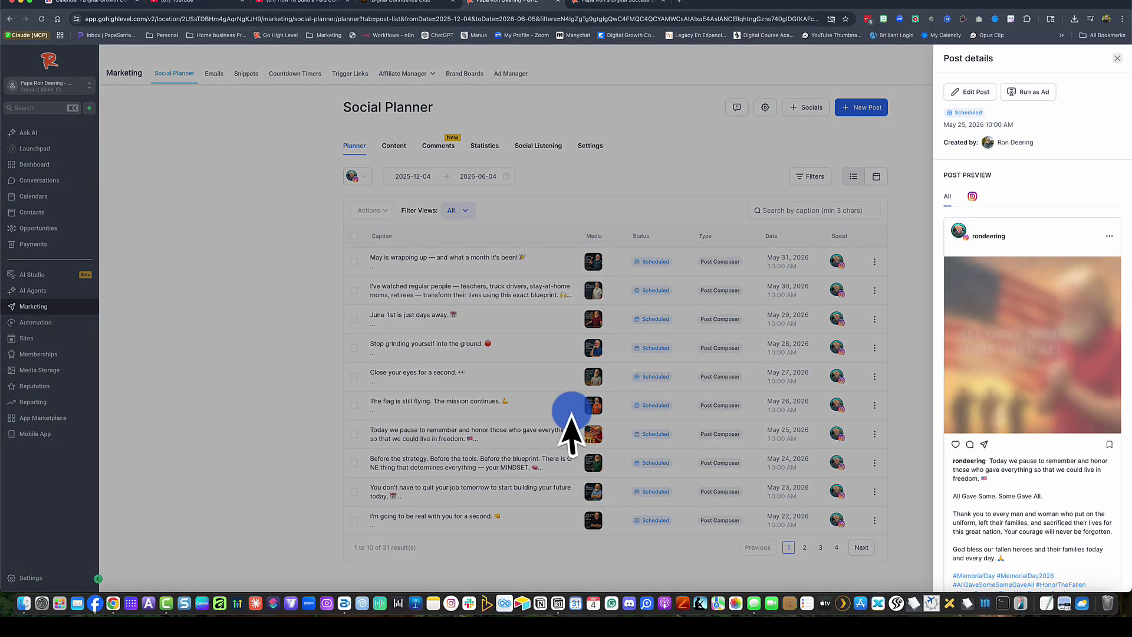
{"action": "scroll", "coordinate": [1053, 457], "scroll_direction": "down", "scroll_amount": 1}
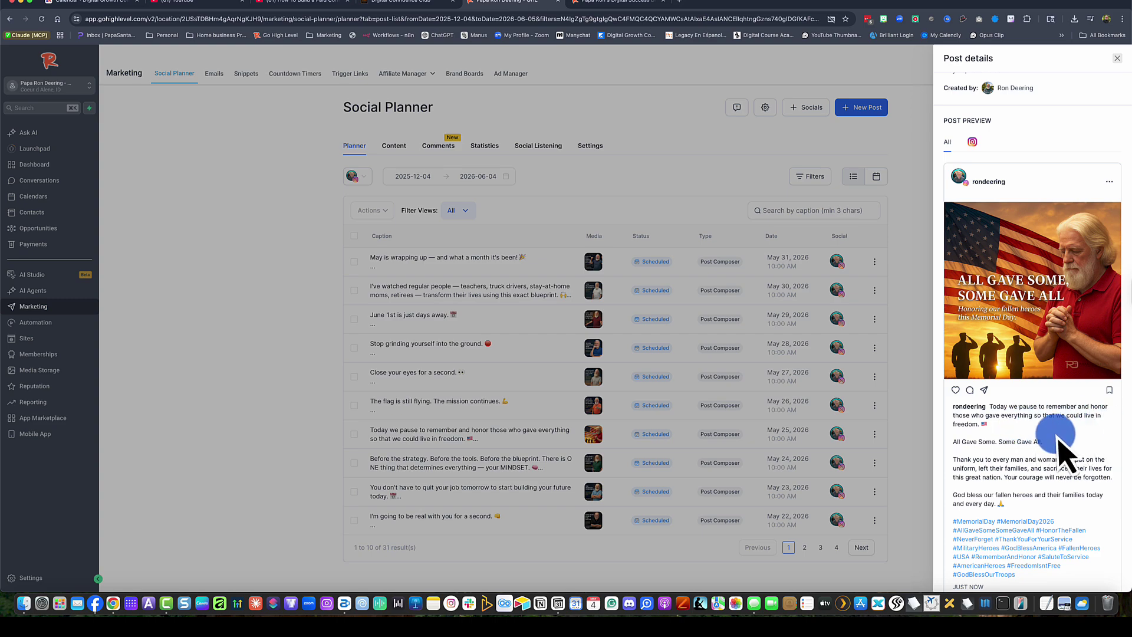
{"action": "scroll", "coordinate": [1011, 469], "scroll_direction": "down", "scroll_amount": 1}
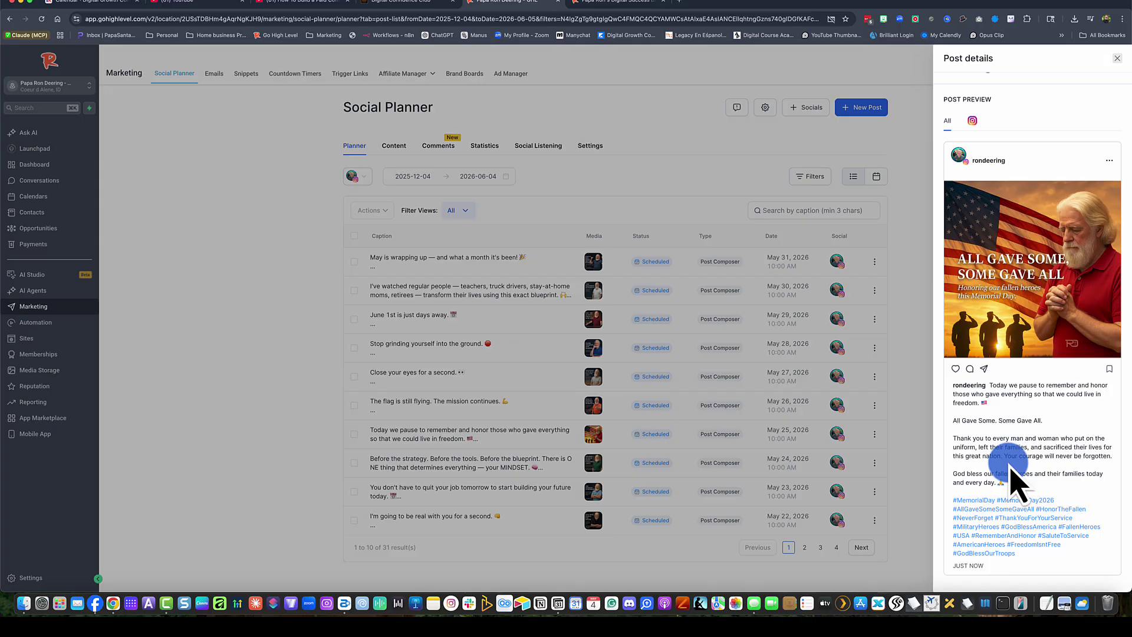
{"action": "scroll", "coordinate": [1011, 455], "scroll_direction": "up", "scroll_amount": 2}
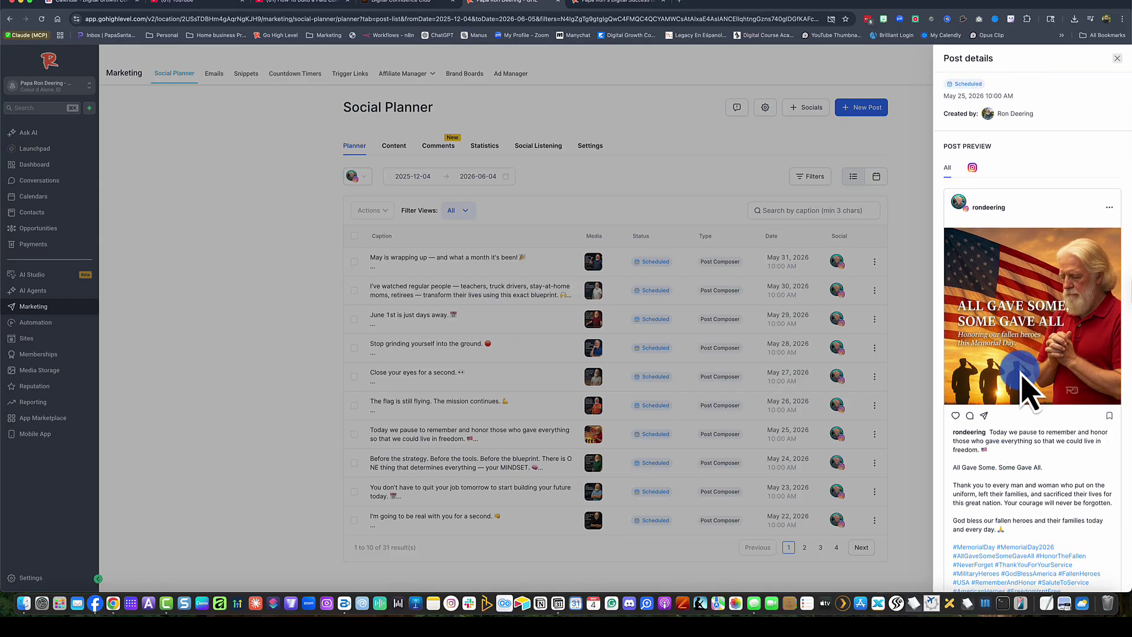
{"action": "scroll", "coordinate": [1029, 393], "scroll_direction": "down", "scroll_amount": 1}
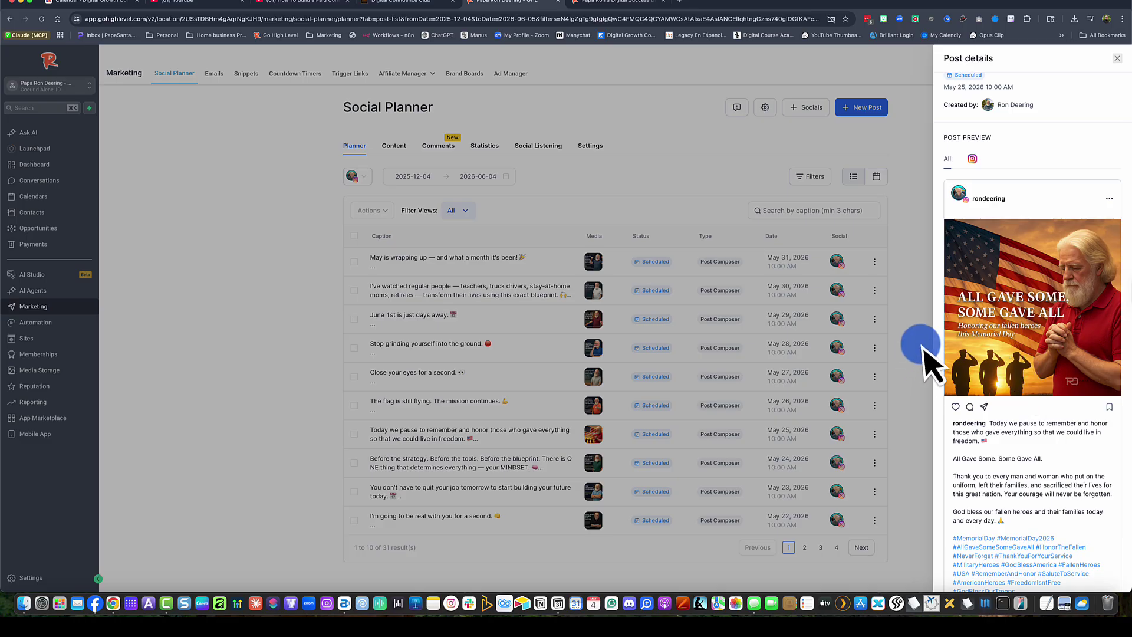
{"action": "left_click", "coordinate": [1116, 59]}
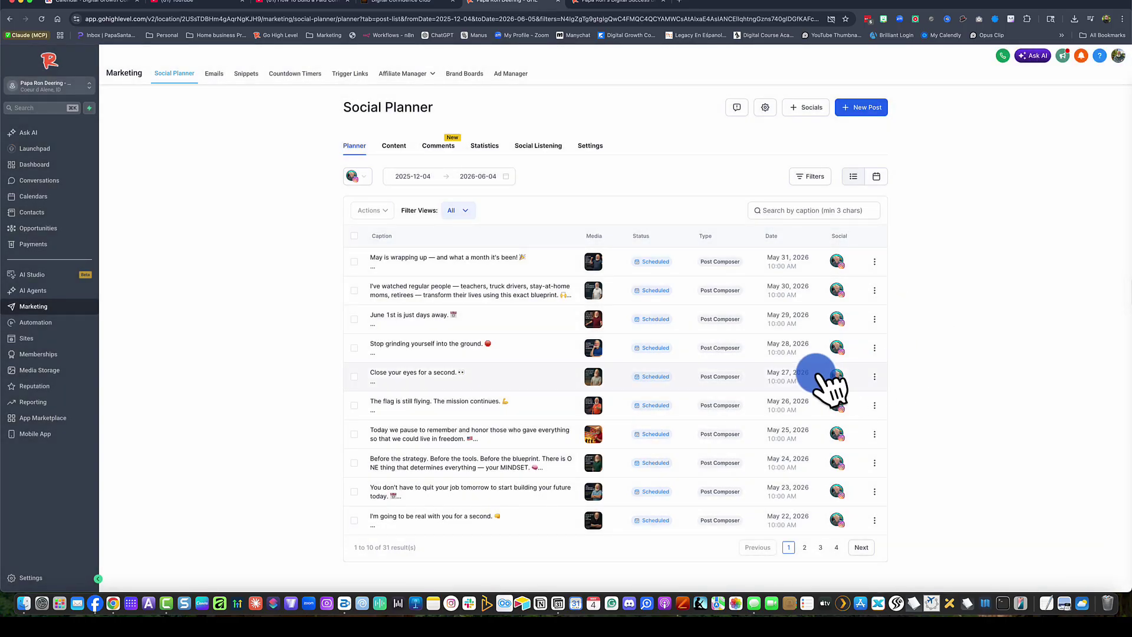